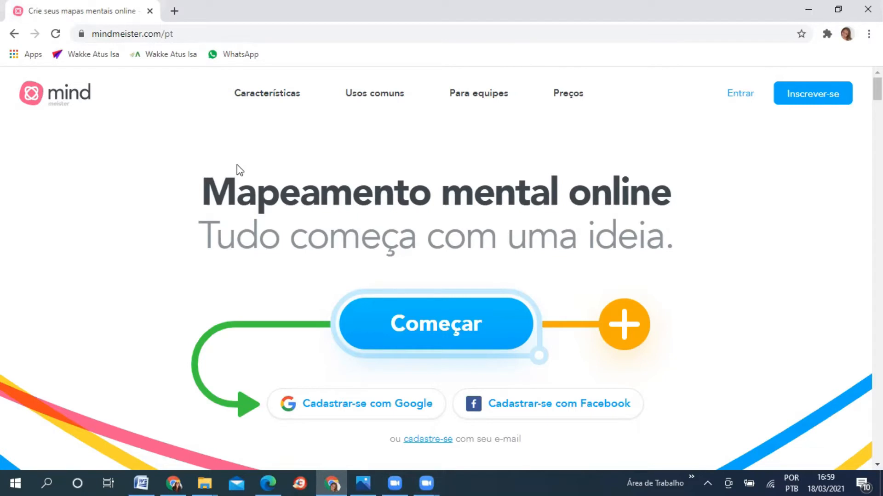
- Sign in to MindMeister from its home page with Google, choosing the second listed account
left_click(214, 30)
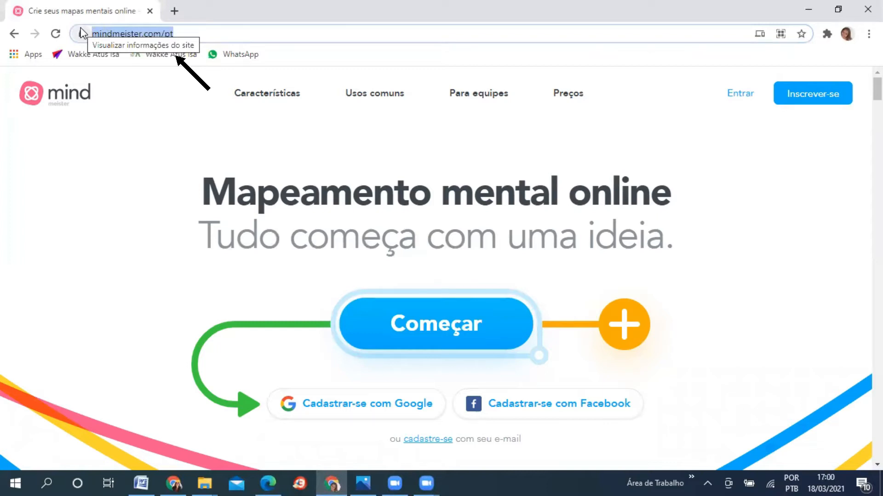
left_click(121, 182)
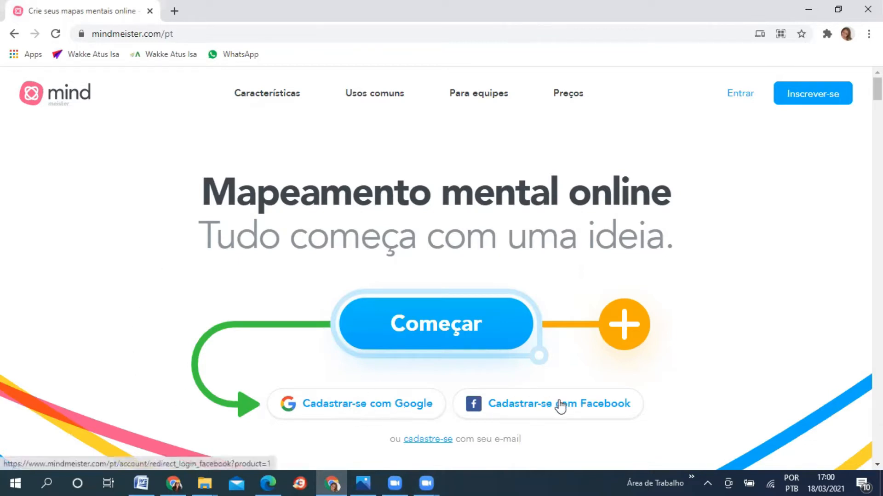
left_click(330, 411)
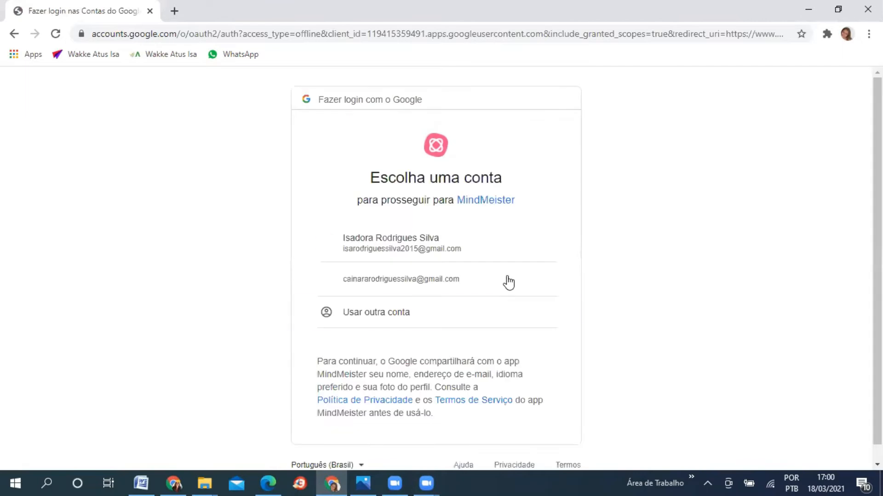
left_click(388, 287)
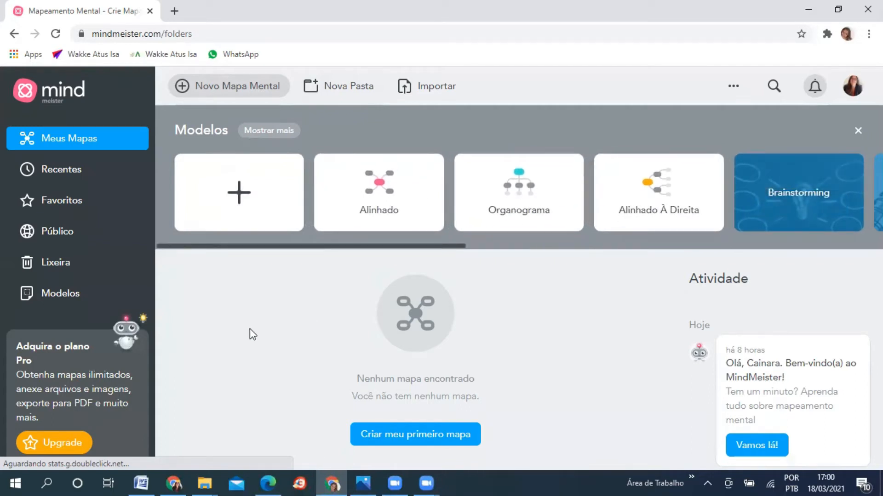
- Create a new blank mind map, closing the formatting sidebar and the welcome tutorial message
left_click(244, 191)
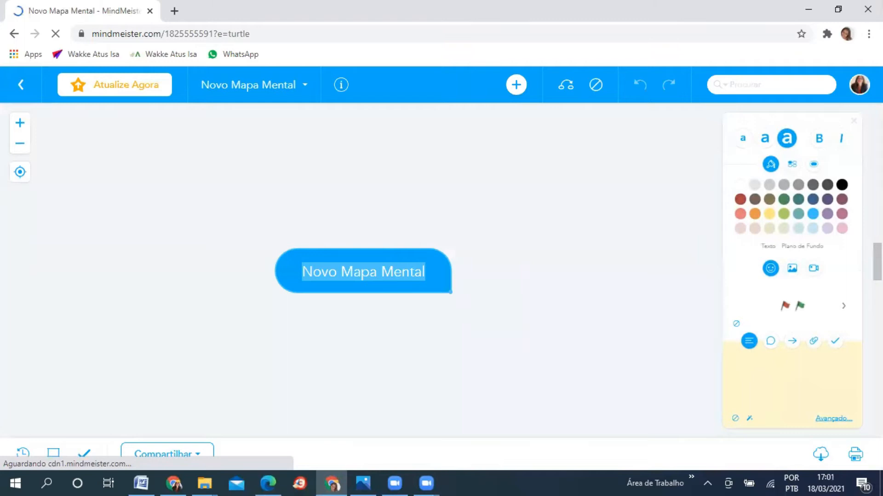
left_click(854, 124)
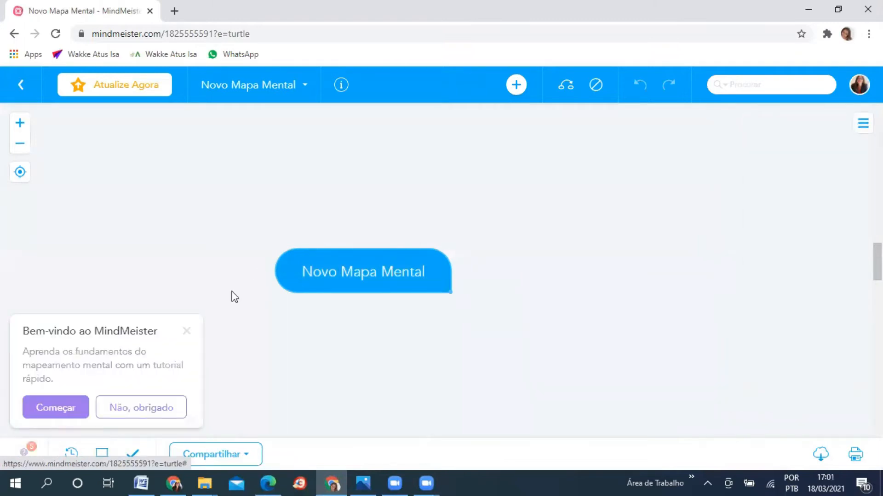
left_click(188, 332)
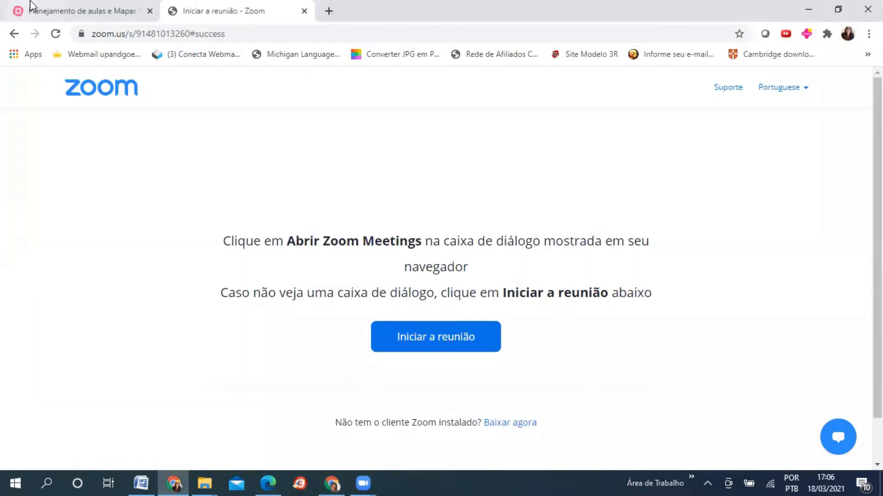
- Show the example map "Planejamento de aulas e Mapas Mentais" and expand its Introdução, Justificar, Ferramenta digital, Modelo and Conclusão branches
left_click(29, 10)
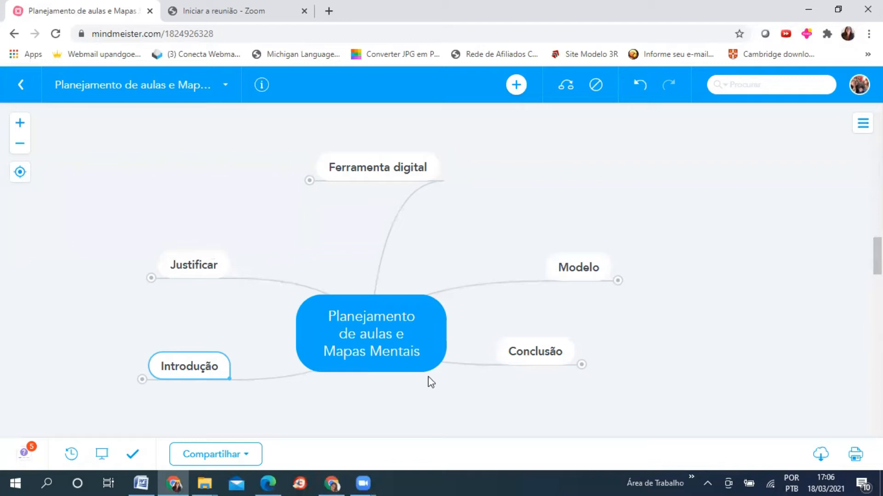
left_click(142, 380)
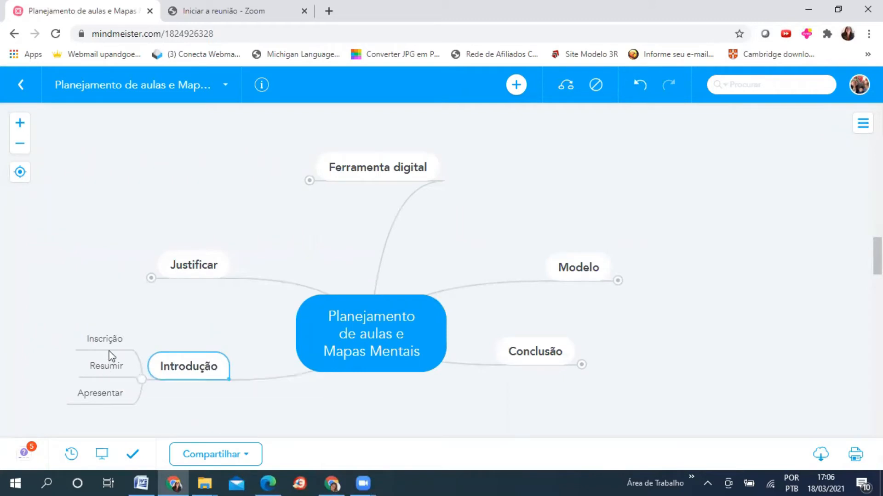
left_click(152, 279)
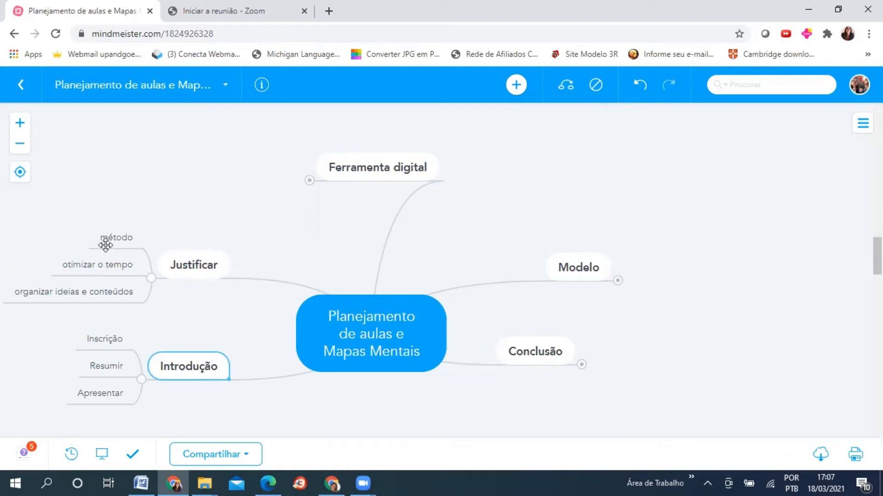
left_click(309, 181)
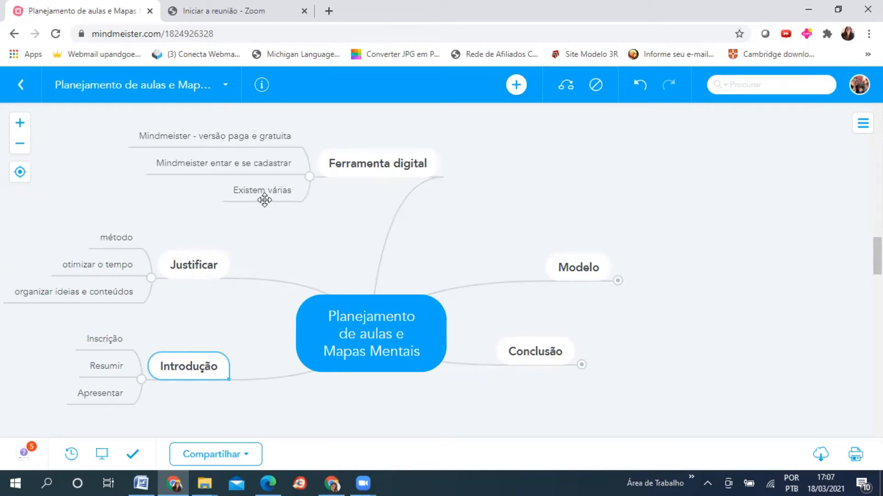
left_click(262, 166)
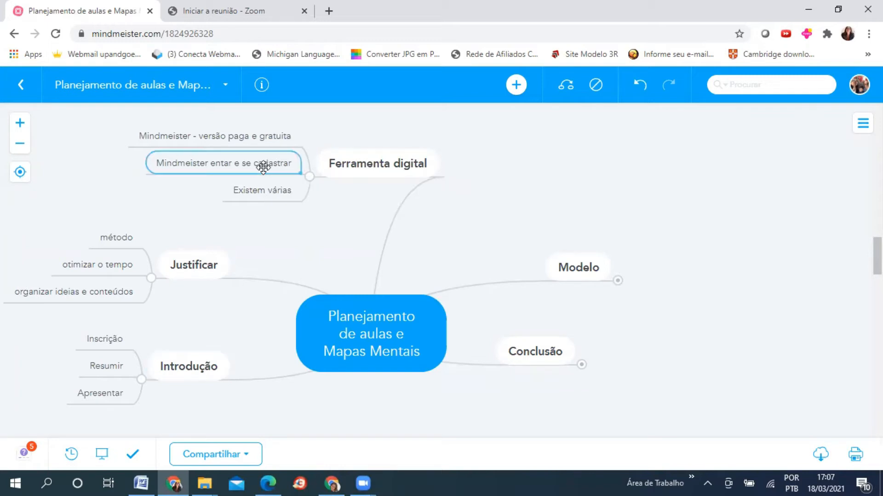
left_click(283, 138)
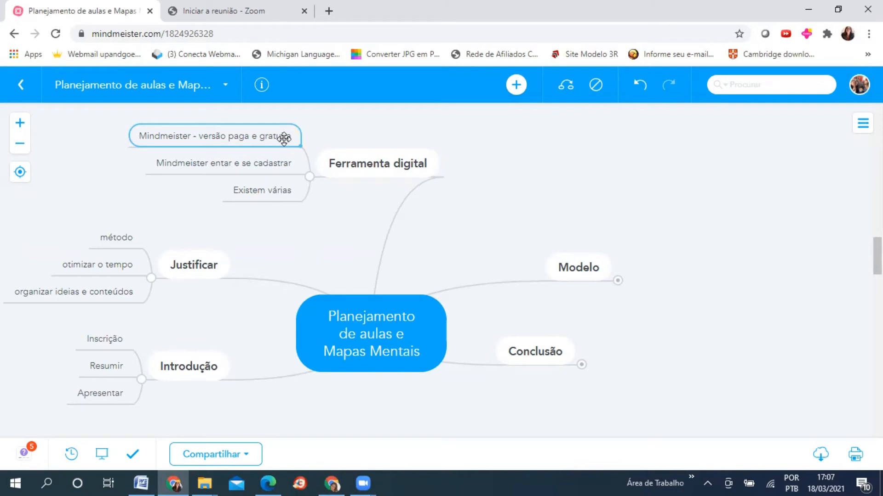
left_click(618, 281)
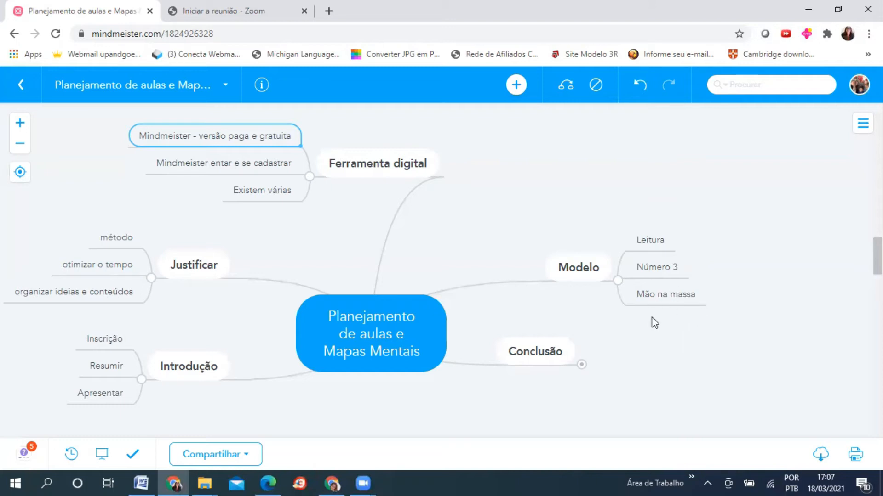
left_click(580, 366)
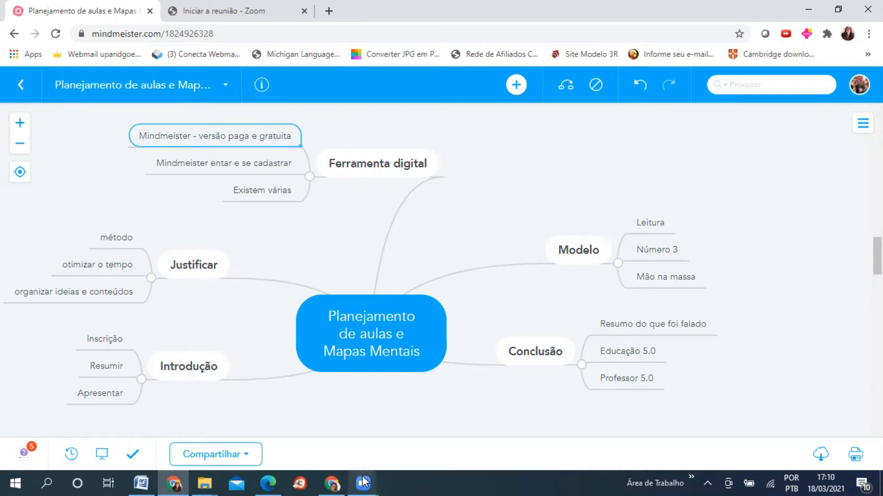
- Return to the new map's browser window and rename the central topic as "Objetivo"
mouse_move(332, 483)
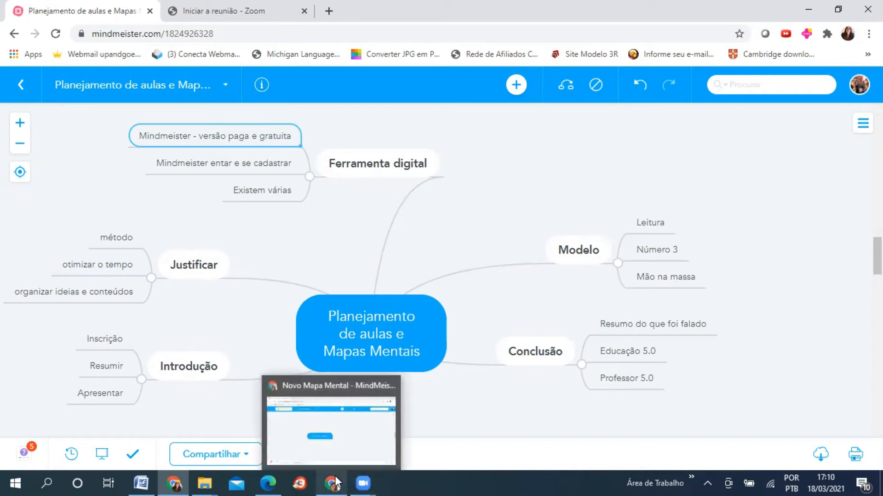
left_click(337, 452)
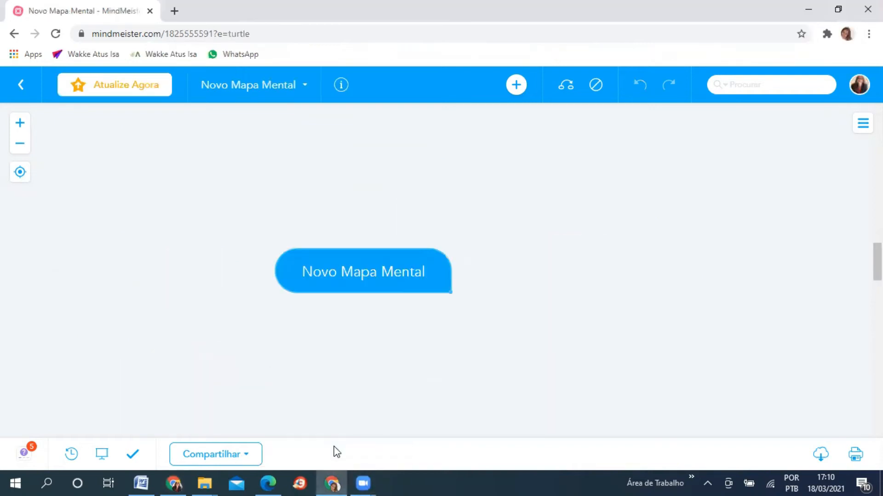
double_click(340, 267)
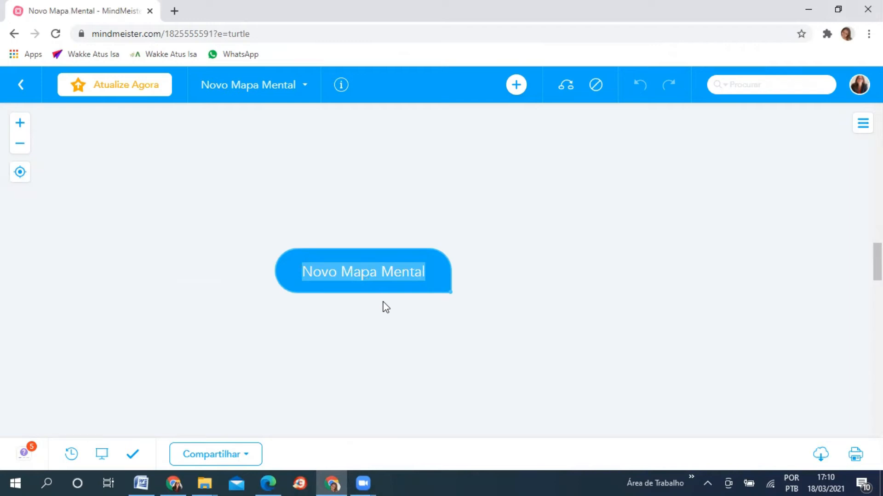
type("Objetivo")
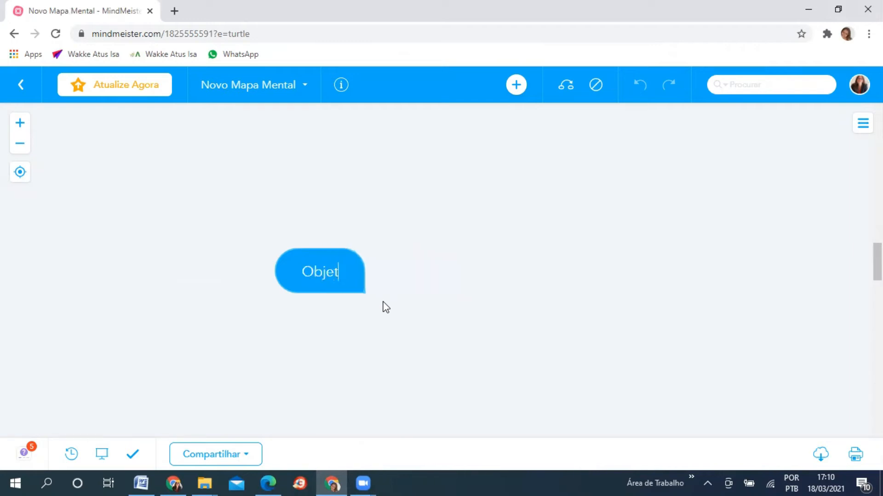
key("Return")
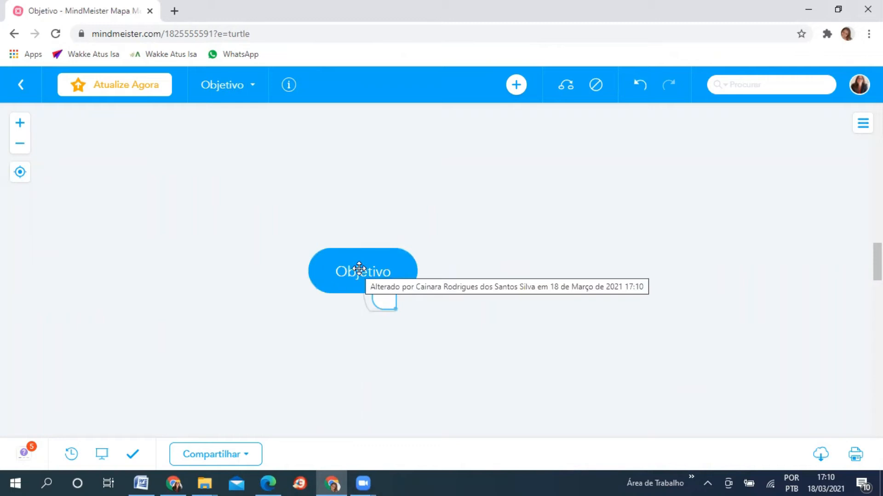
- Add a topic named "Rotina inicial" to the central Objetivo topic
double_click(383, 256)
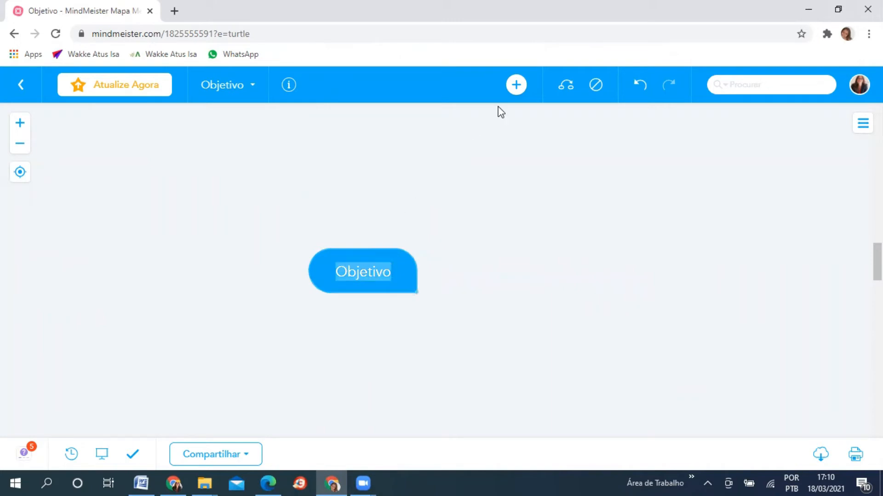
left_click(516, 86)
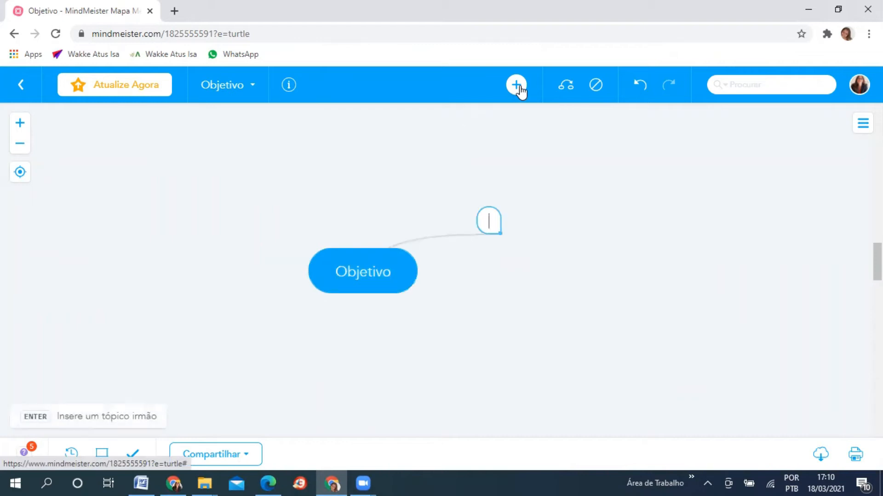
type("Rotina incial")
key("BackSpace")
key("BackSpace")
key("BackSpace")
key("BackSpace")
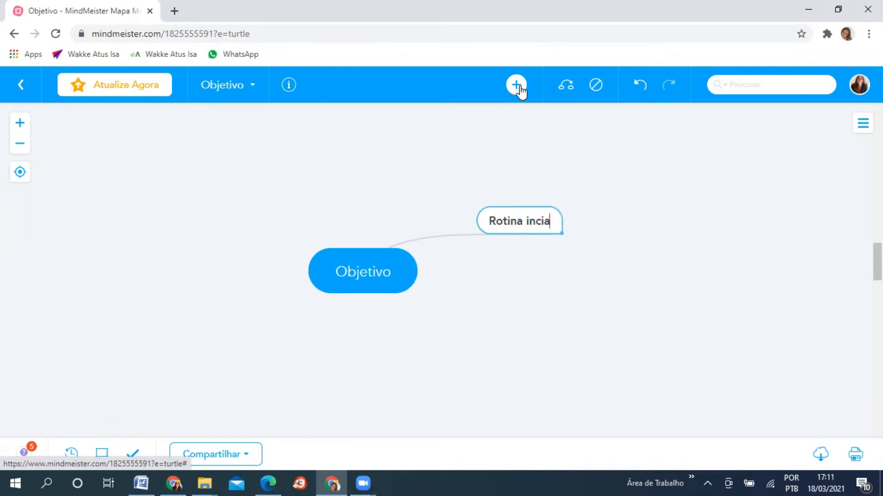
type("icial")
- Move the Rotina inicial topic to the lower-left side of the central Objetivo topic
double_click(502, 222)
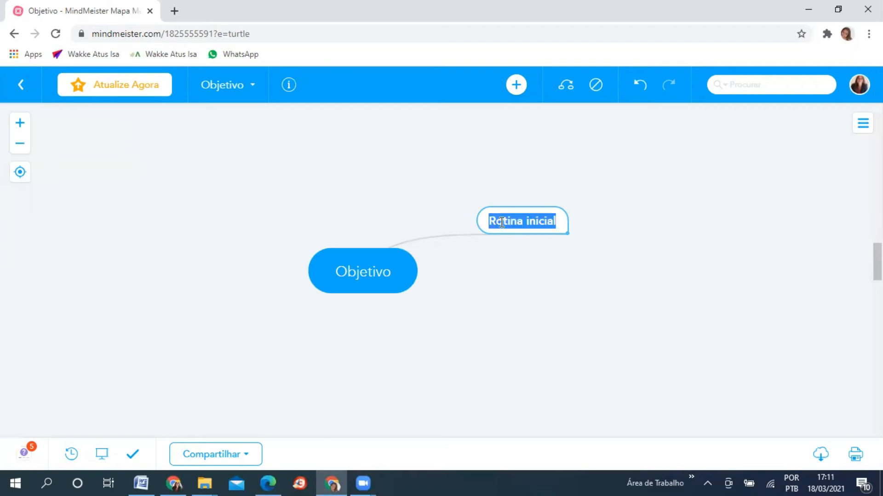
left_click(500, 231)
scroll(500, 231, "down", 2)
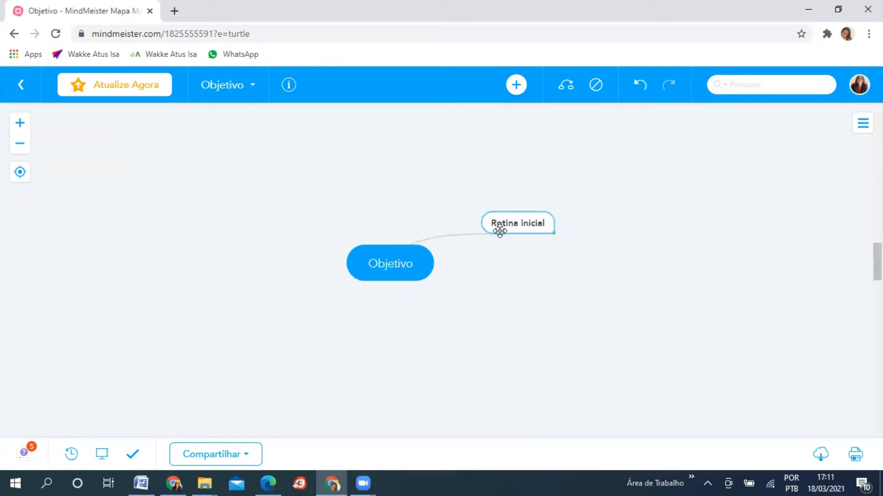
scroll(499, 231, "down", 1)
double_click(499, 232)
left_click(506, 226)
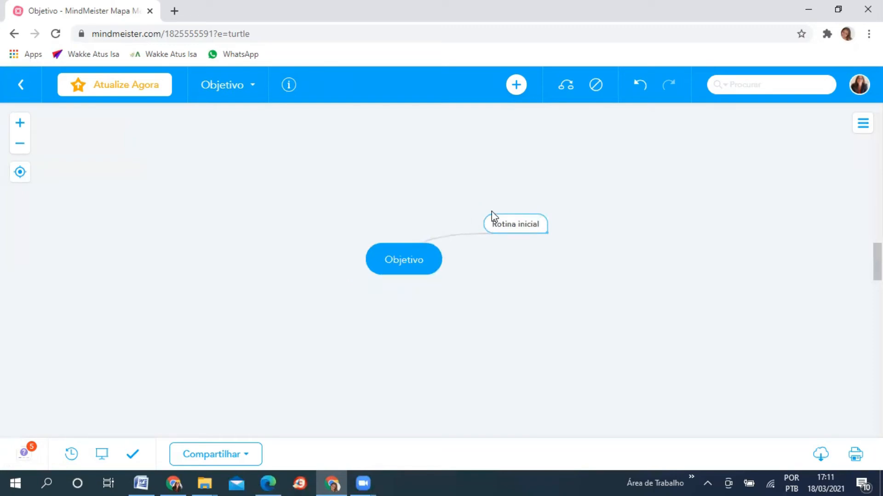
left_click_drag(504, 213, 253, 309)
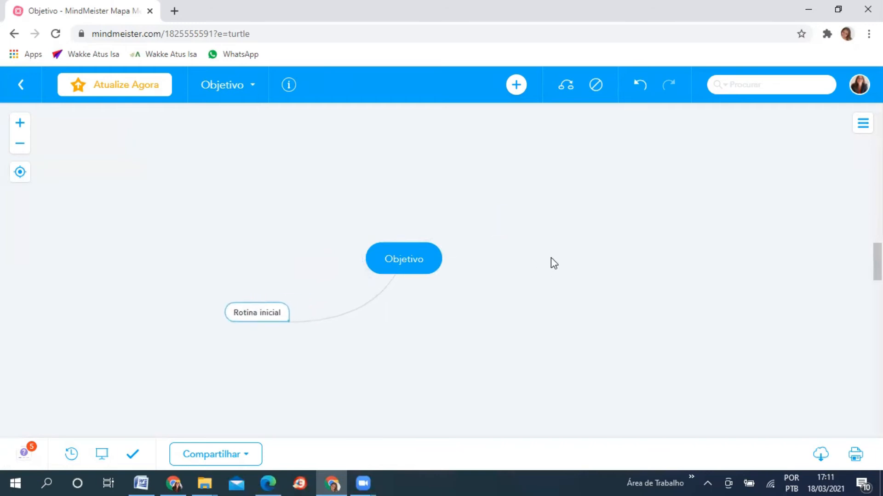
left_click(21, 125)
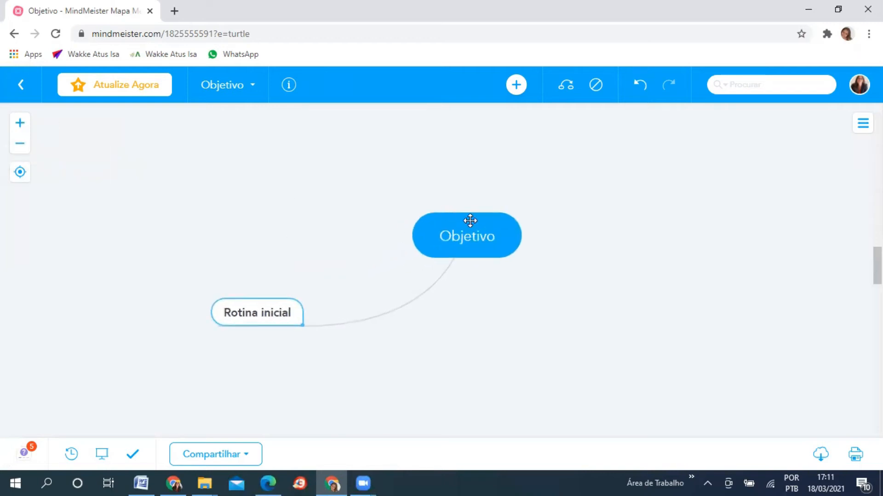
left_click(446, 223)
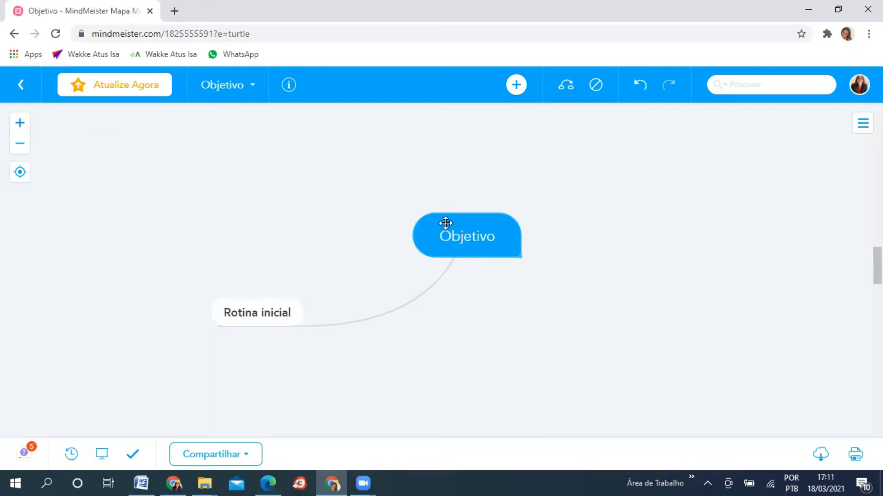
left_click(519, 90)
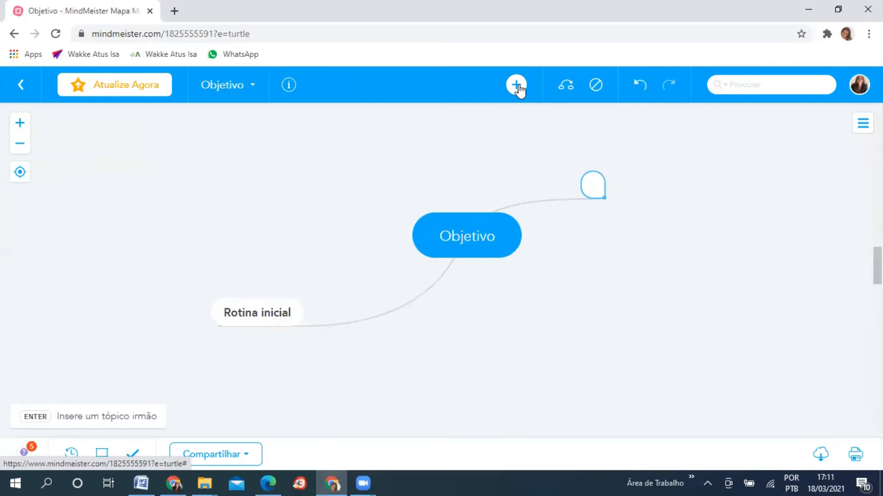
- Add the subtopics Cumprimentos, Calendário and Aula anterior to Rotina inicial and reorder them as Aula anterior, Calendário, Cumprimentos
left_click(260, 309)
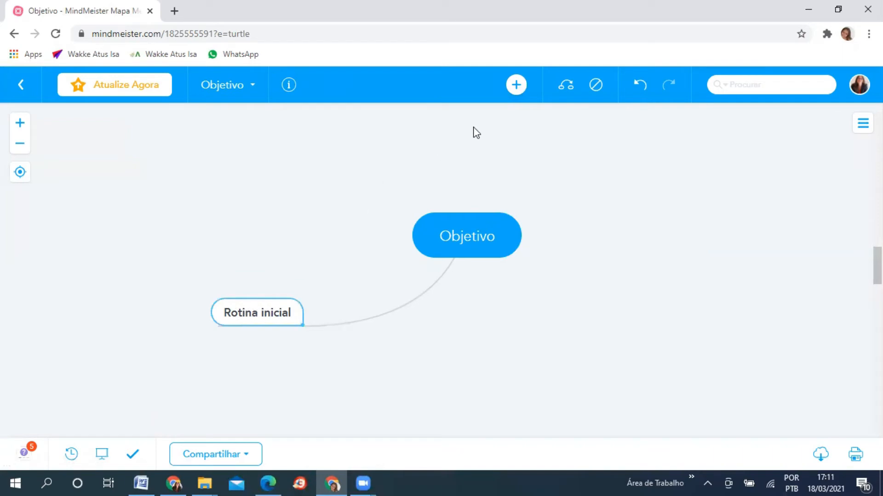
left_click(517, 85)
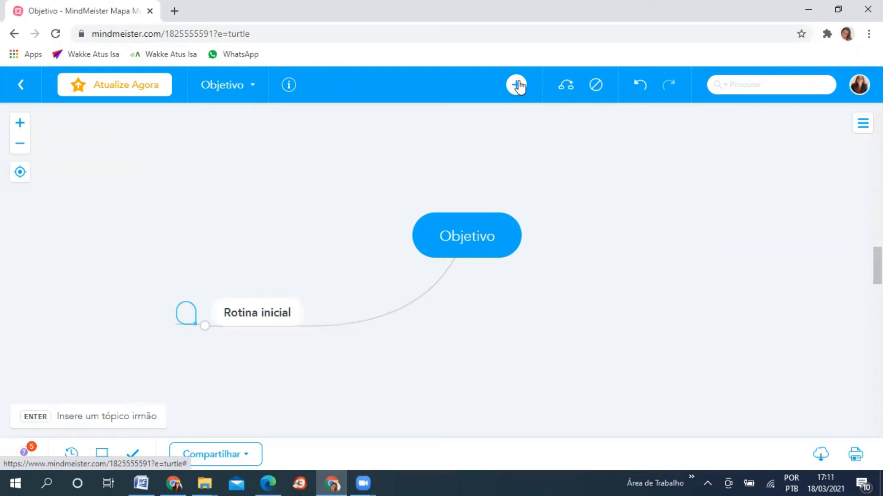
type("Cumprimentos")
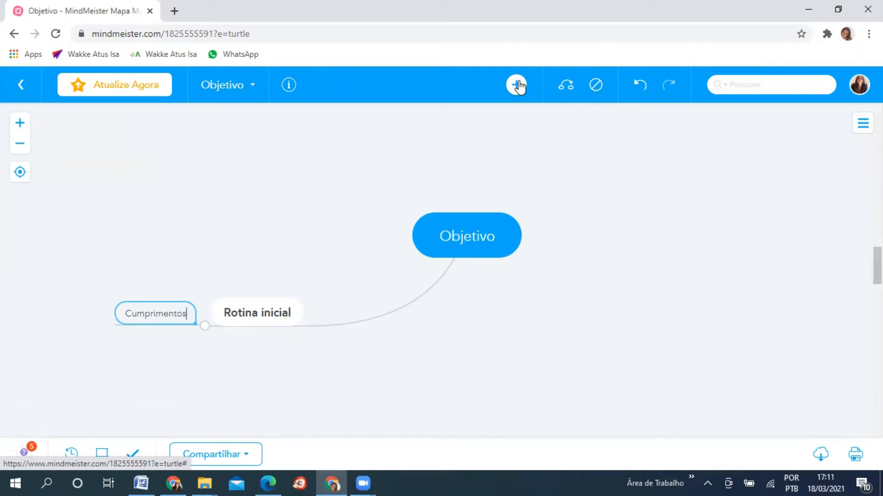
key("Return")
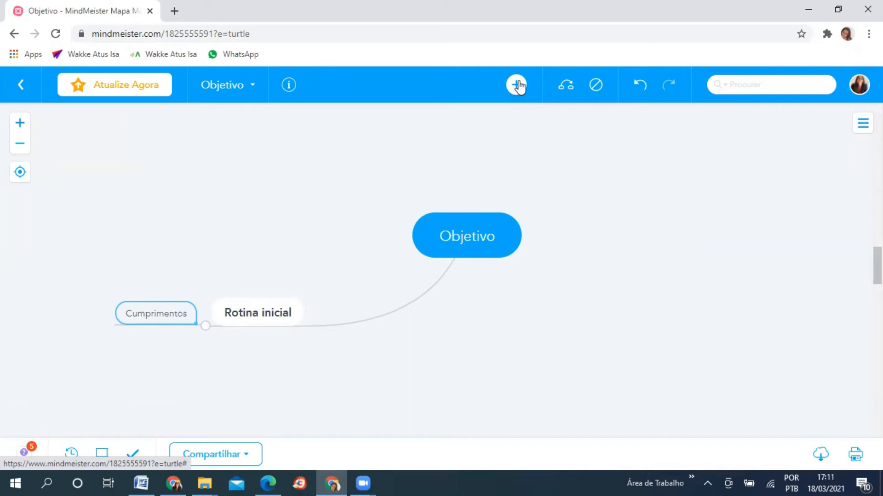
key("Return")
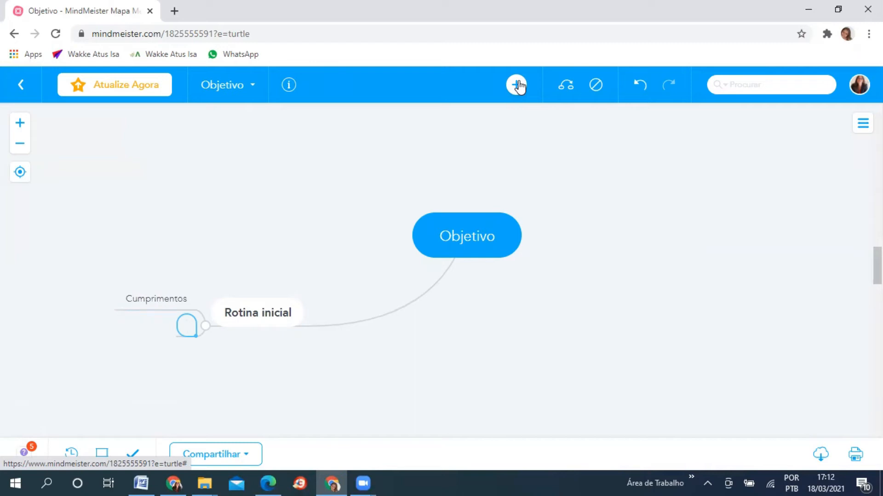
type("Calendário")
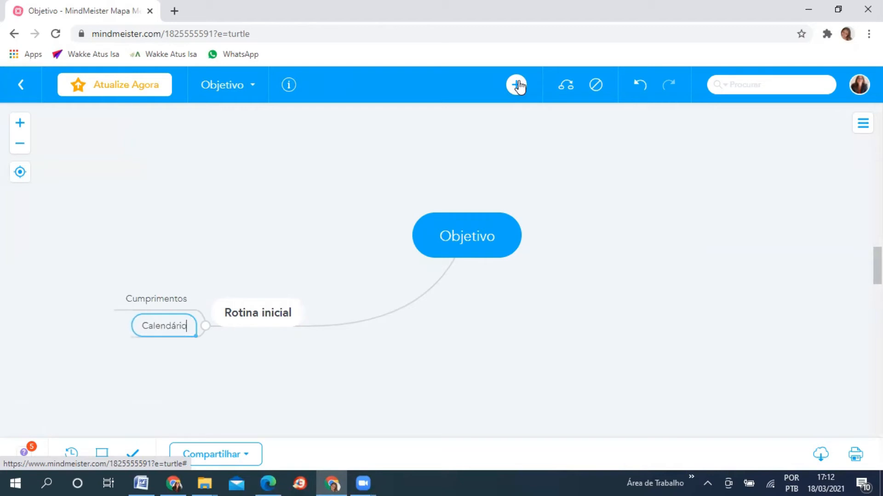
key("Return")
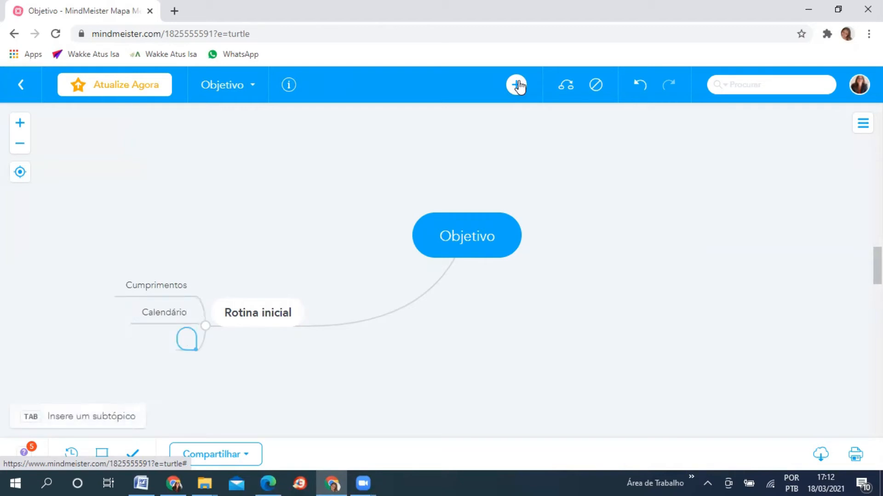
type("Aula anterior")
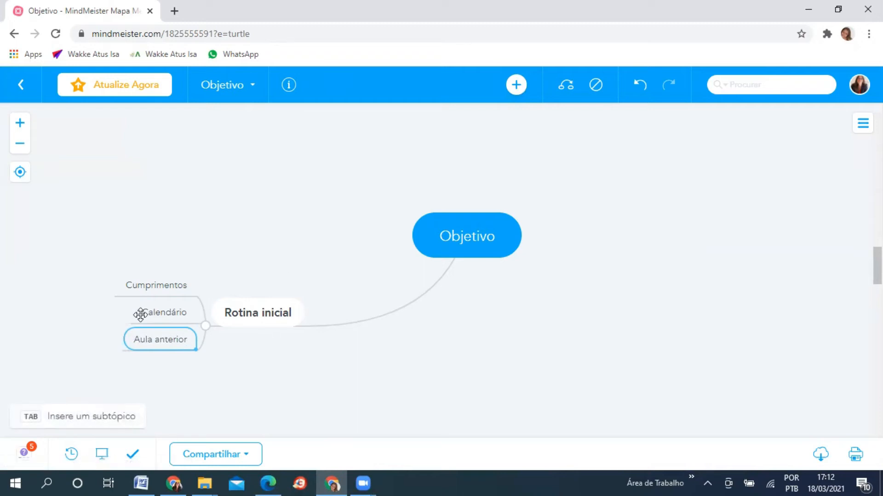
left_click_drag(152, 301, 165, 313)
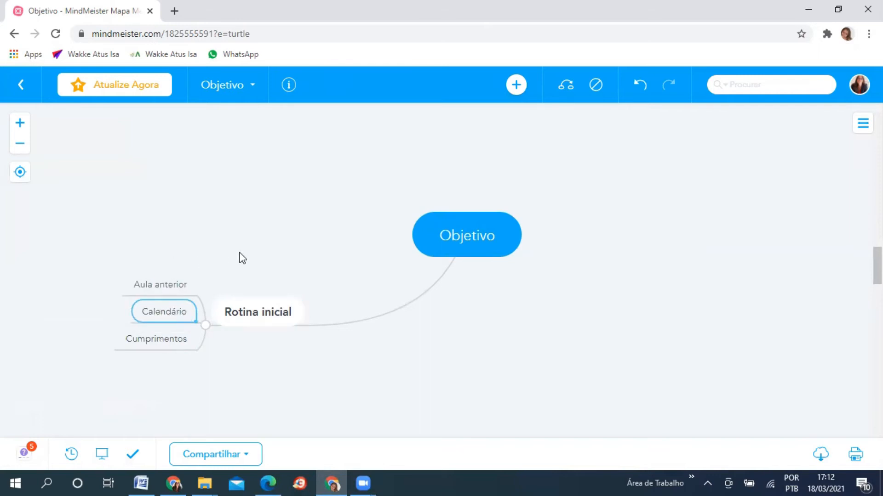
double_click(262, 409)
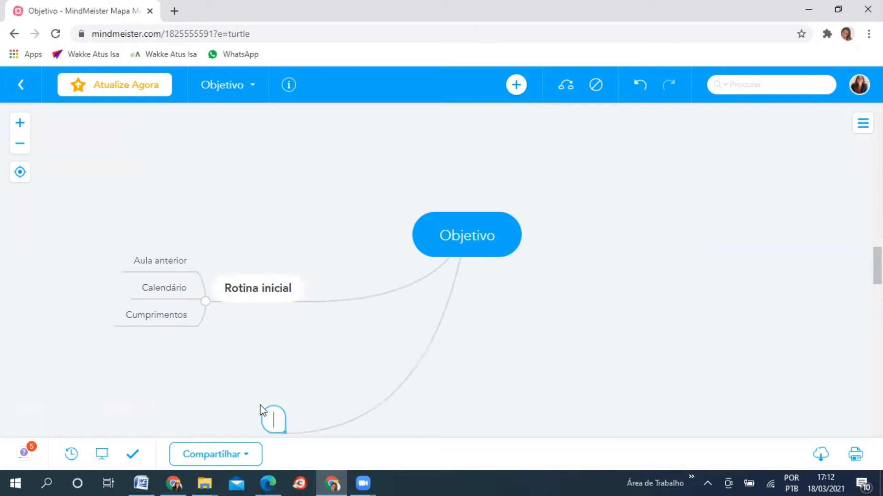
left_click(442, 234)
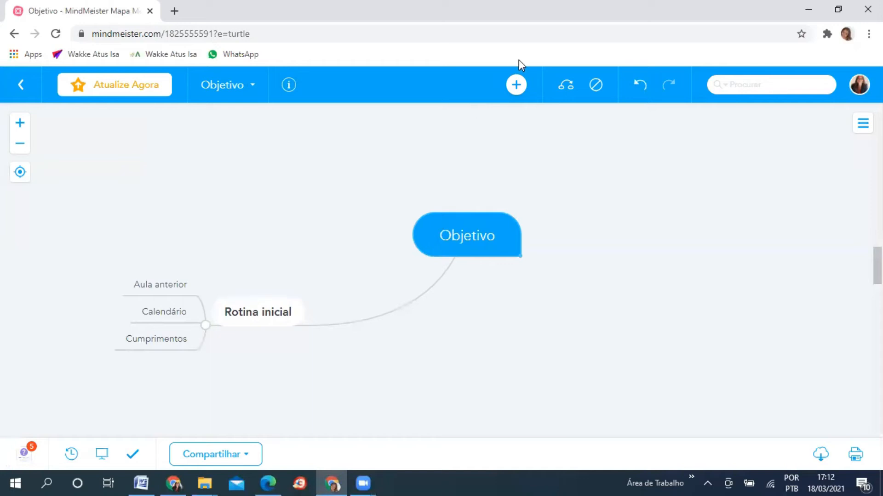
left_click(519, 84)
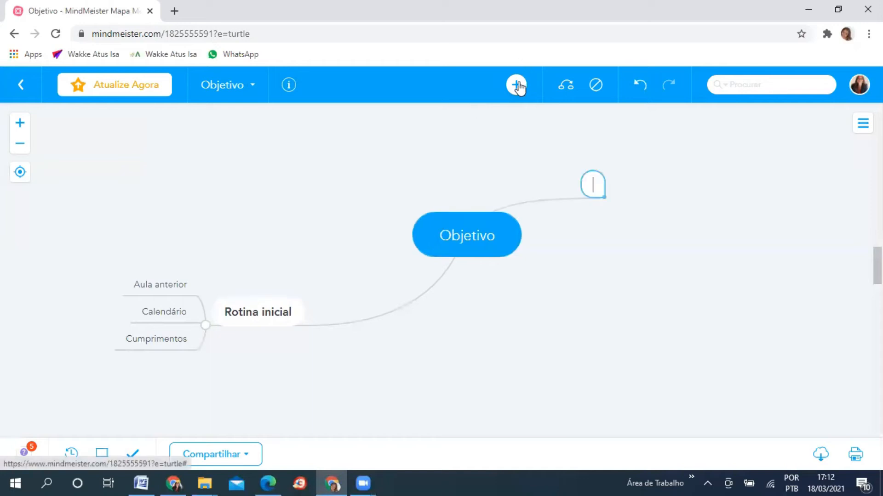
left_click(589, 180)
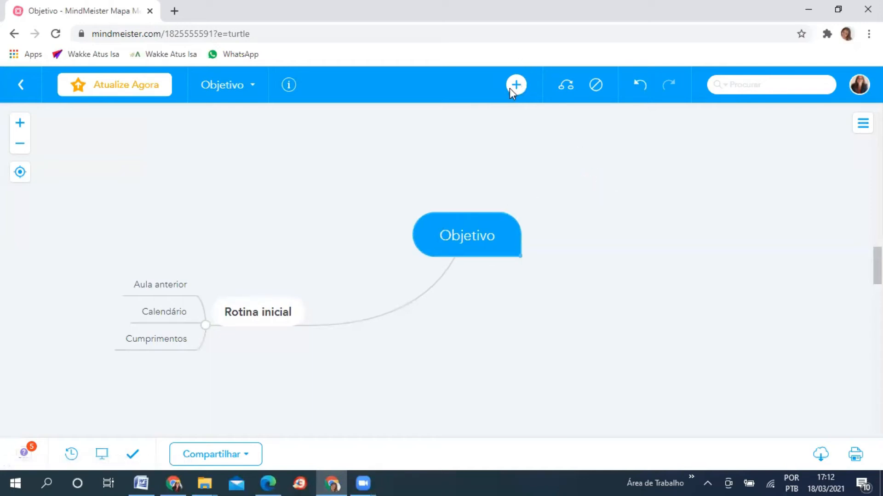
- Add a topic named "Introdução" to the central Objetivo topic and place it above the Rotina inicial branch
double_click(472, 221)
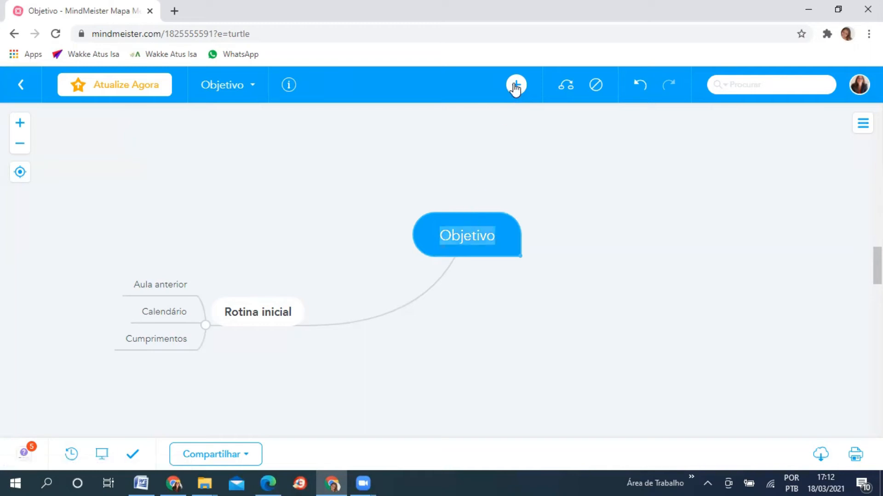
left_click(516, 86)
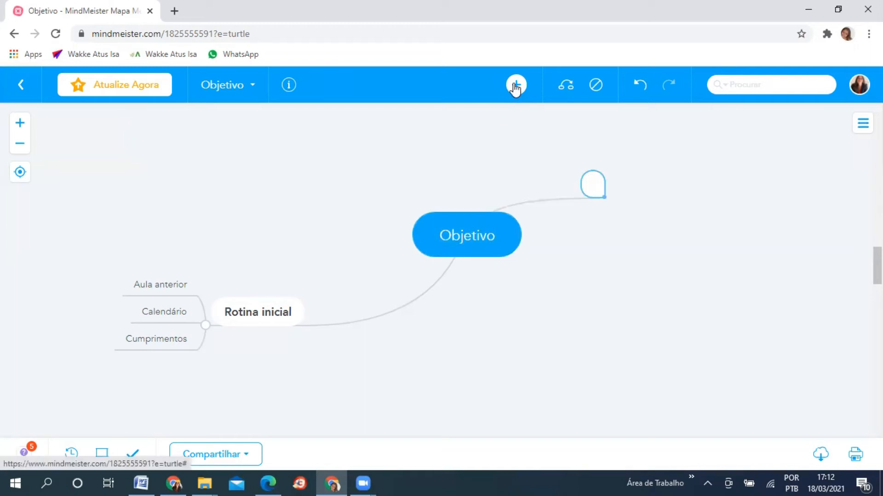
type("Introdução")
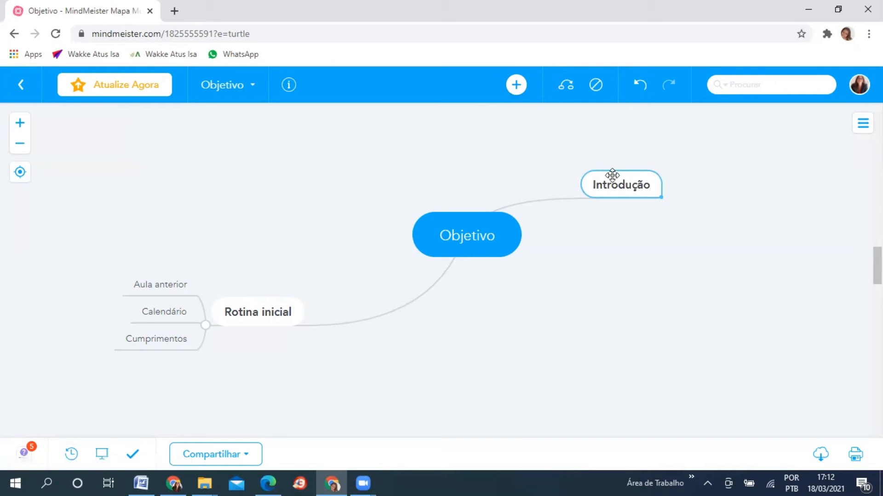
left_click_drag(587, 186, 238, 199)
- Add the subtopics Curiosidade, Imagem and Perguntas to the Introdução topic
double_click(263, 197)
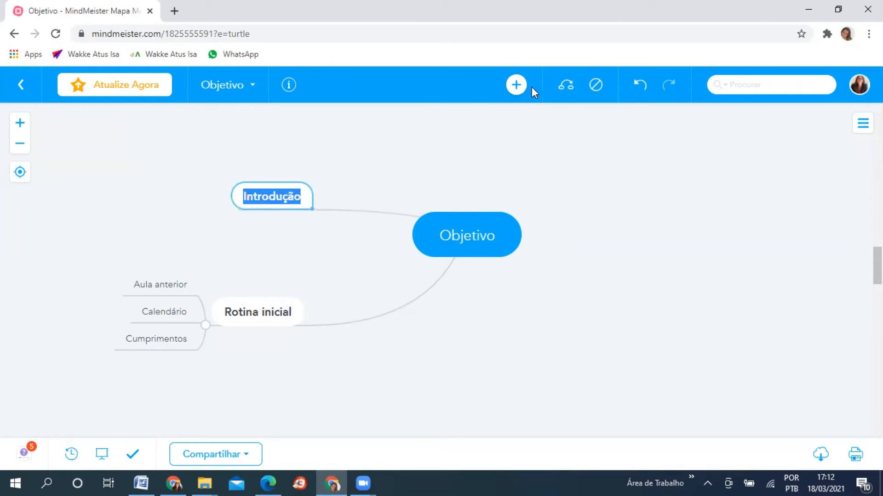
left_click(516, 86)
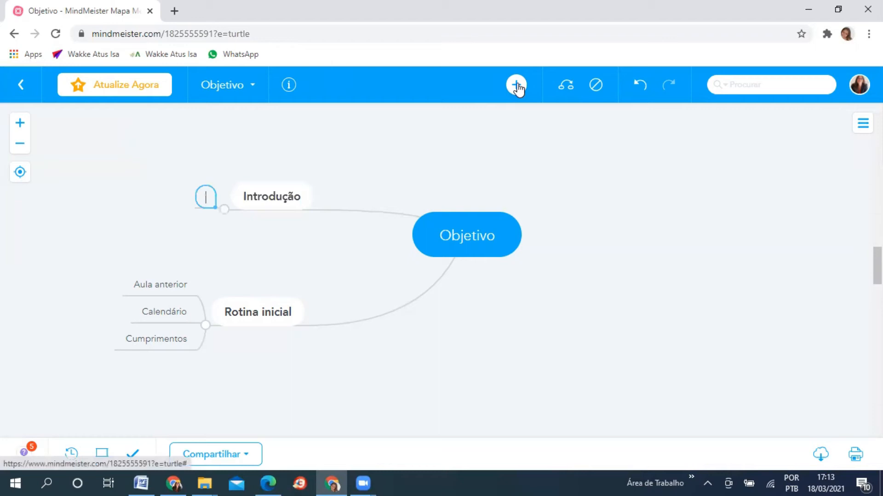
type("Curiosidade")
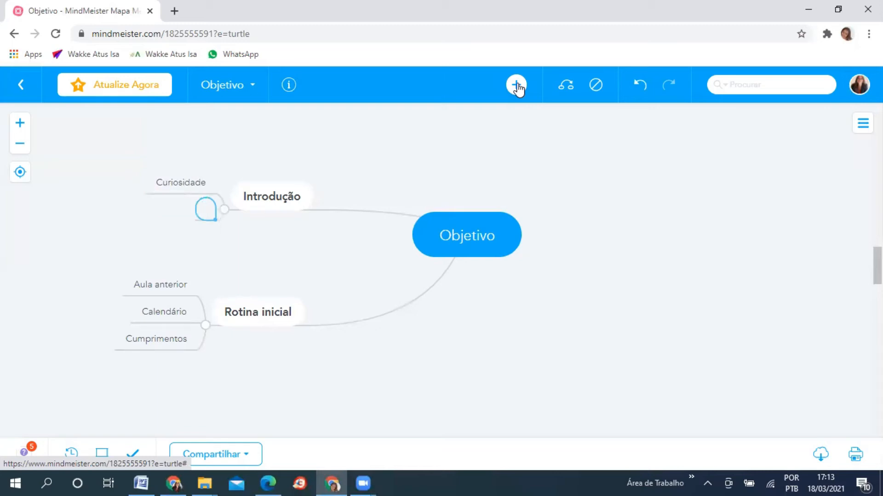
type("Imagem")
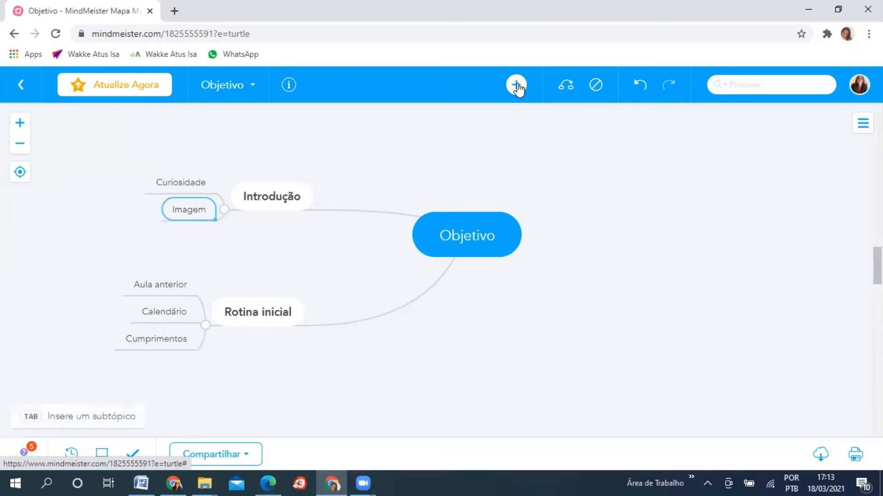
key("Return")
type("Perguntaas")
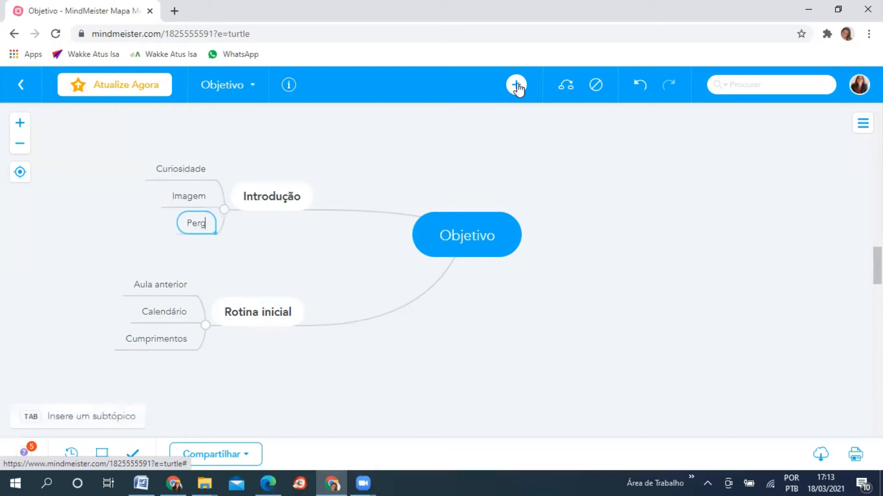
key("BackSpace")
key("BackSpace")
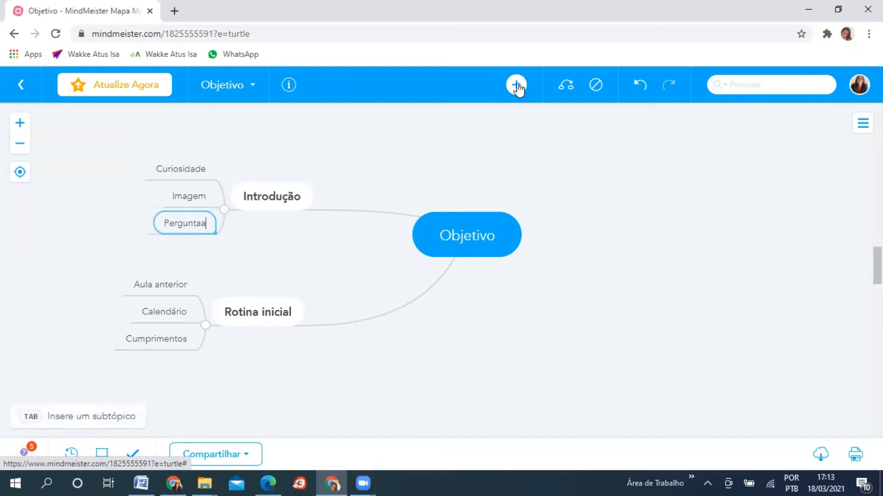
type("s")
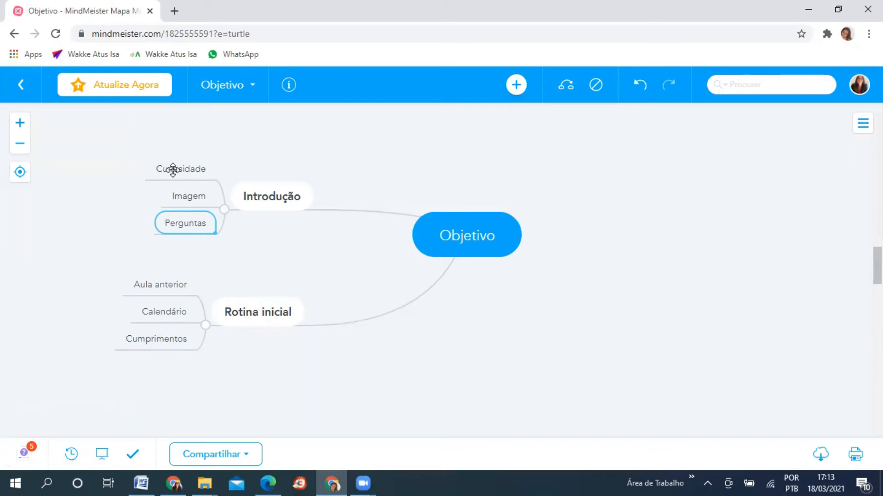
- Reorder the Introdução subtopics from top to bottom as Perguntas, Imagem and Curiosidade
left_click_drag(172, 171, 174, 202)
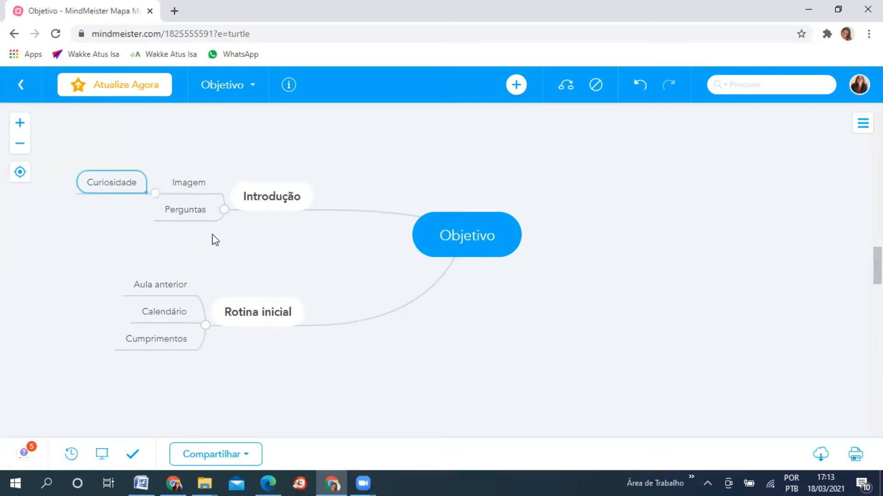
left_click_drag(112, 178, 200, 233)
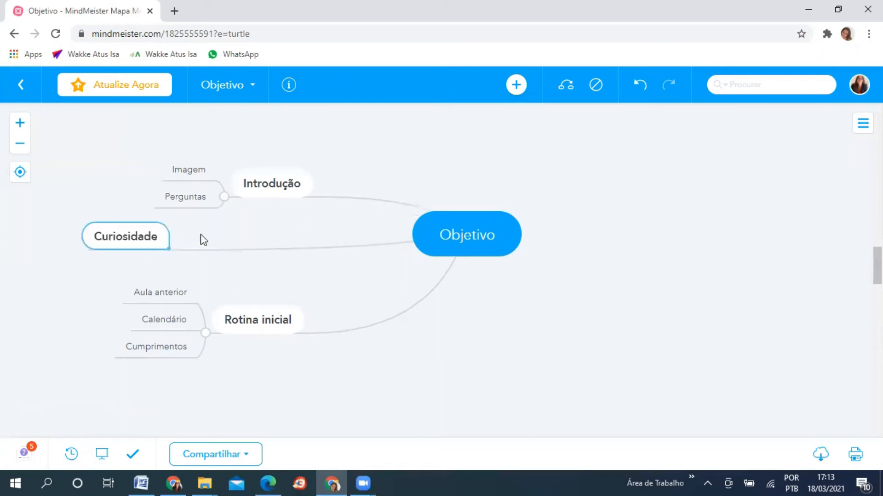
double_click(156, 233)
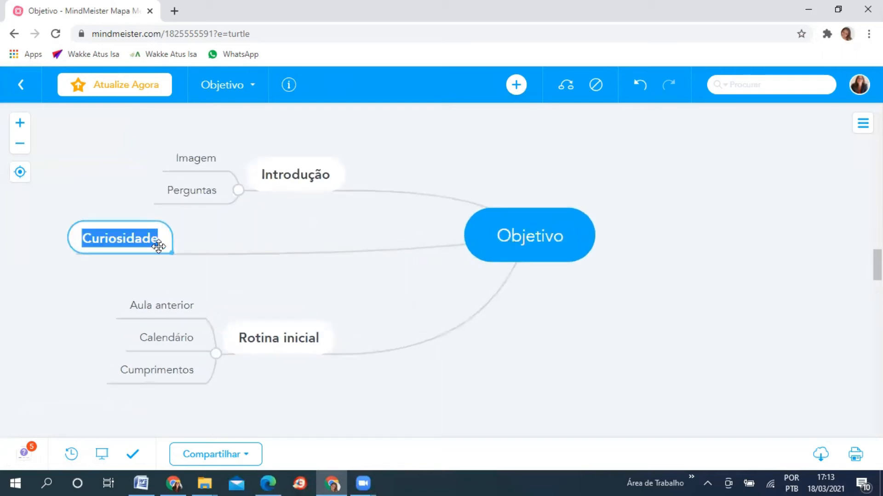
key("Return")
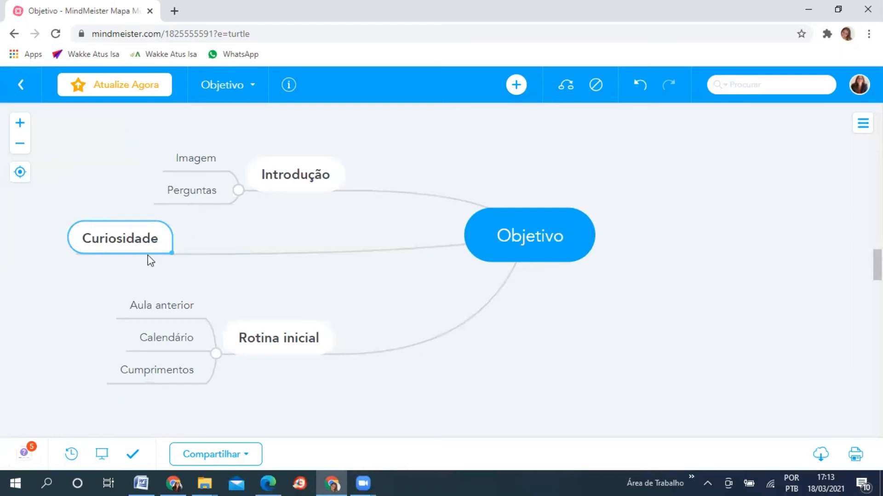
left_click_drag(147, 254, 219, 193)
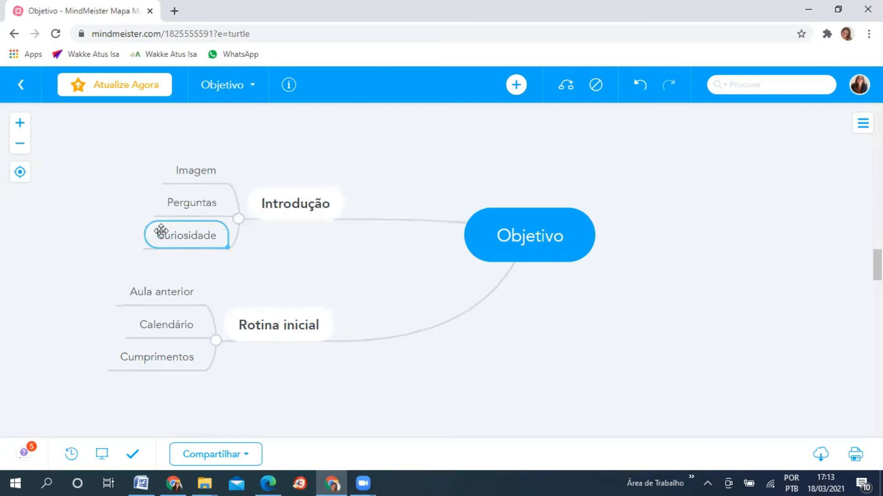
left_click_drag(206, 171, 206, 198)
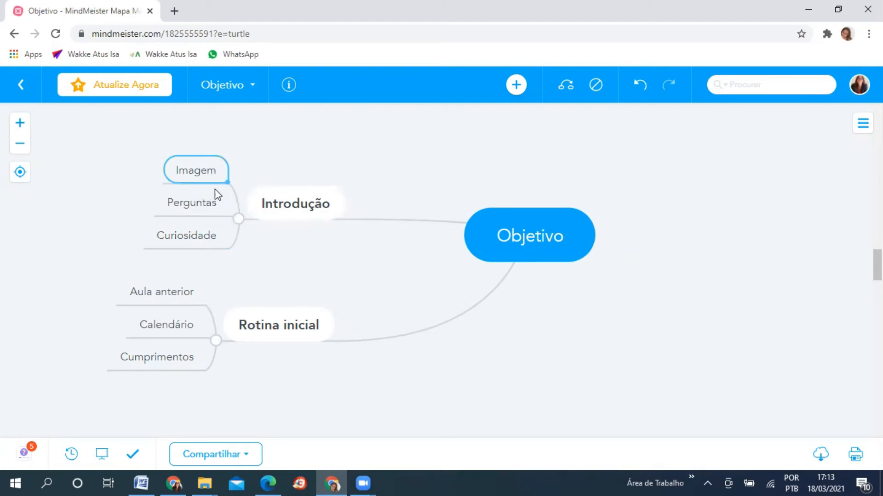
left_click_drag(190, 172, 195, 201)
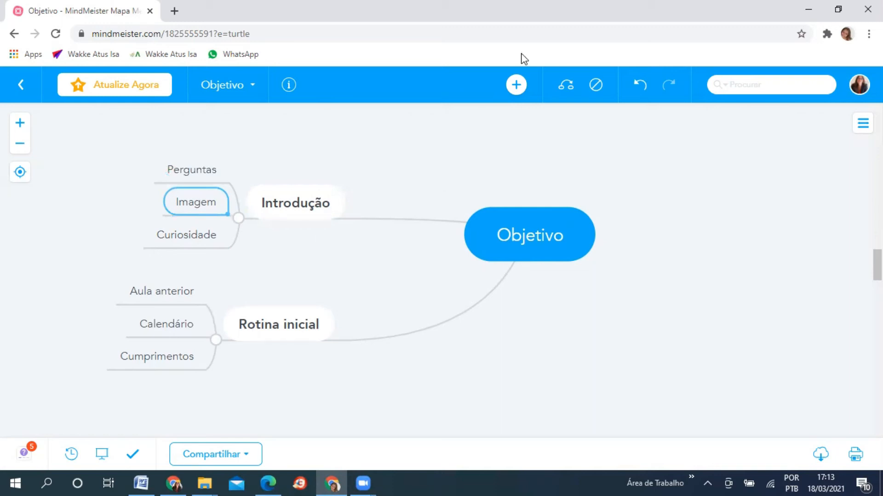
- Add a topic named "Desenvolvimento" to the central Objetivo topic and move it closer, just above the central topic
left_click(524, 251)
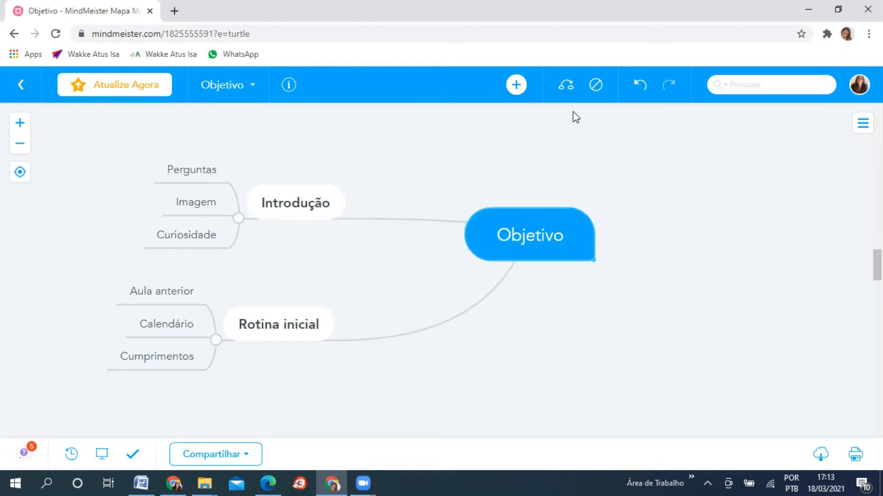
left_click(515, 87)
type("Desen")
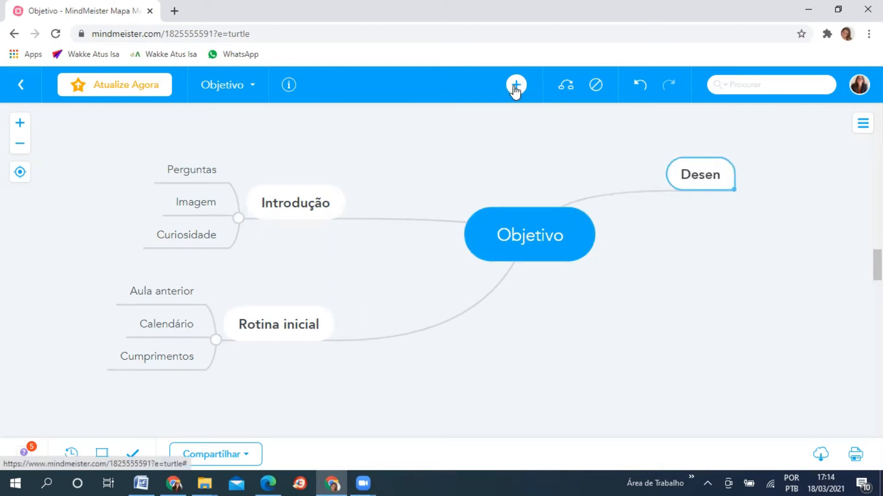
type("volviment")
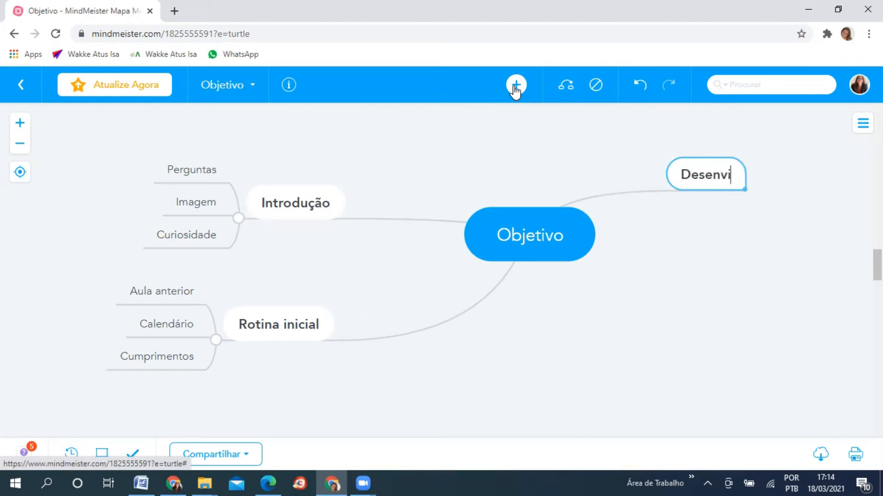
type("o")
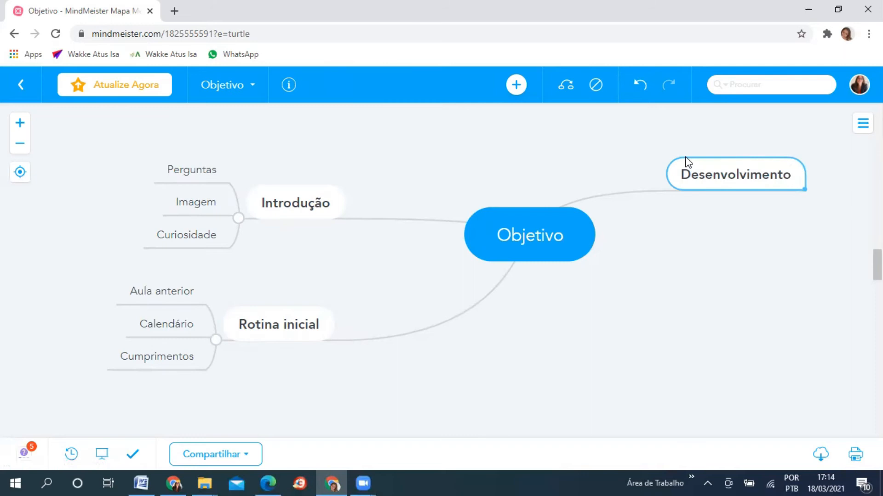
scroll(686, 161, "down", 1)
left_click_drag(694, 158, 576, 145)
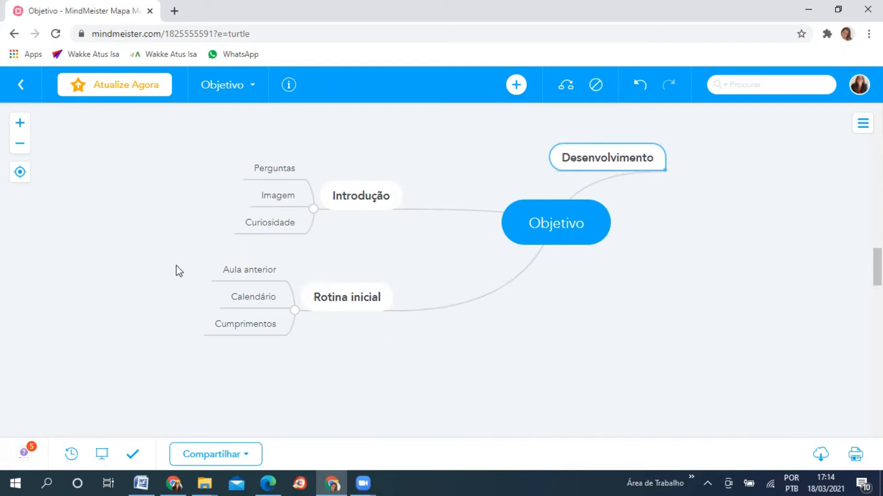
- Center the Desenvolvimento topic above Objetivo and give it the subtopics "texto" and "folha de exercícios"
left_click(20, 174)
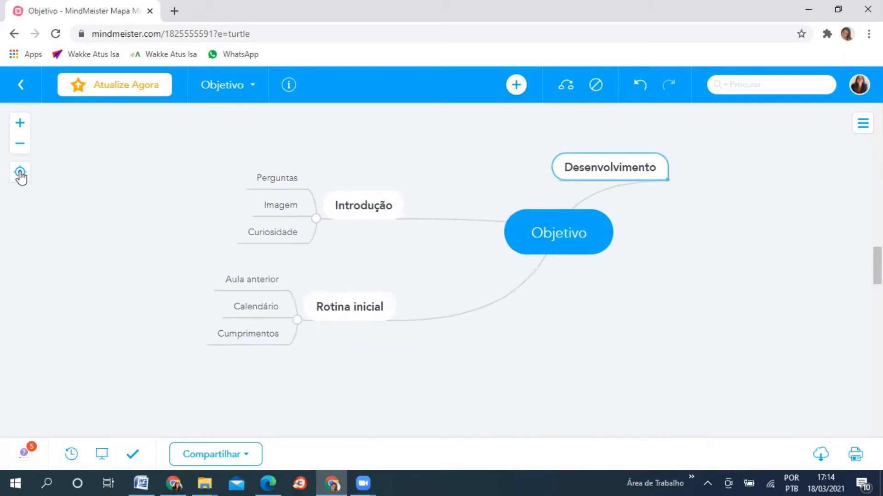
left_click_drag(588, 182, 546, 170)
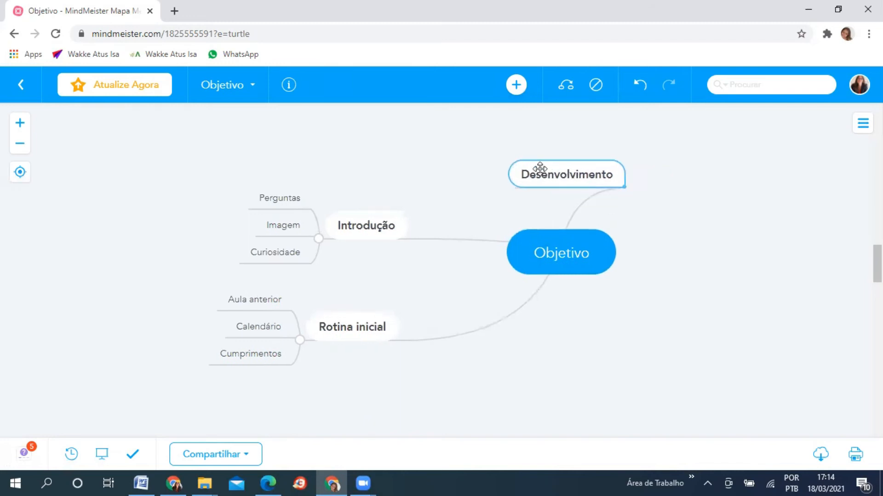
double_click(544, 171)
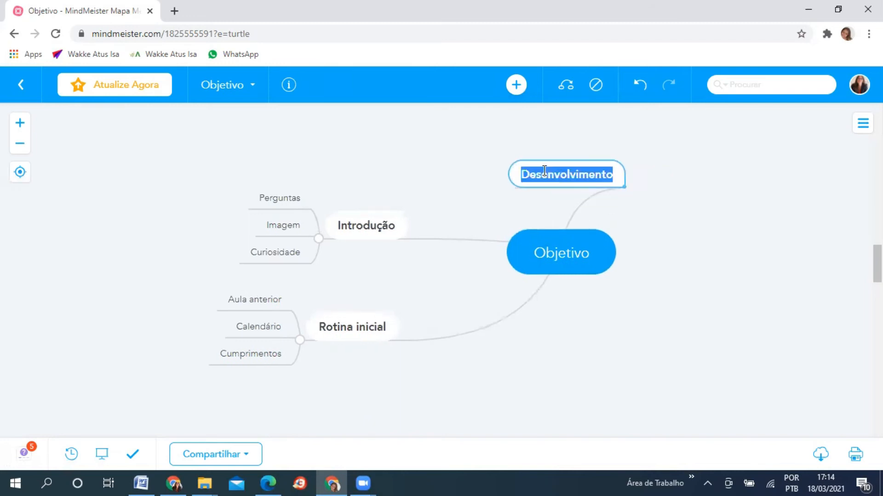
left_click(517, 86)
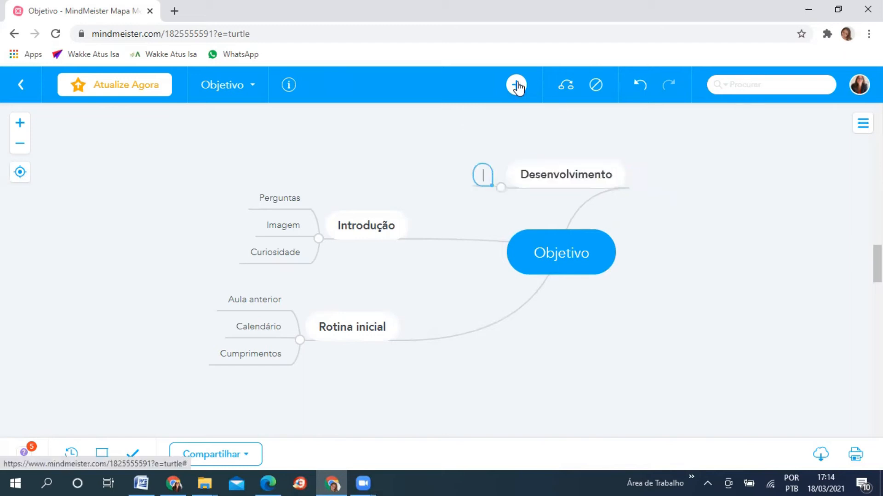
type("testo")
key("BackSpace")
key("BackSpace")
key("BackSpace")
type("xto")
key("Return")
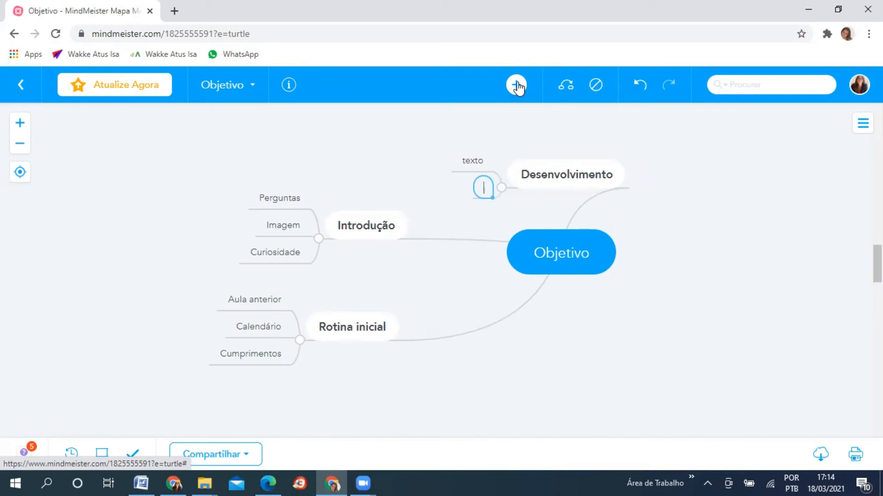
type("folha de exercícios")
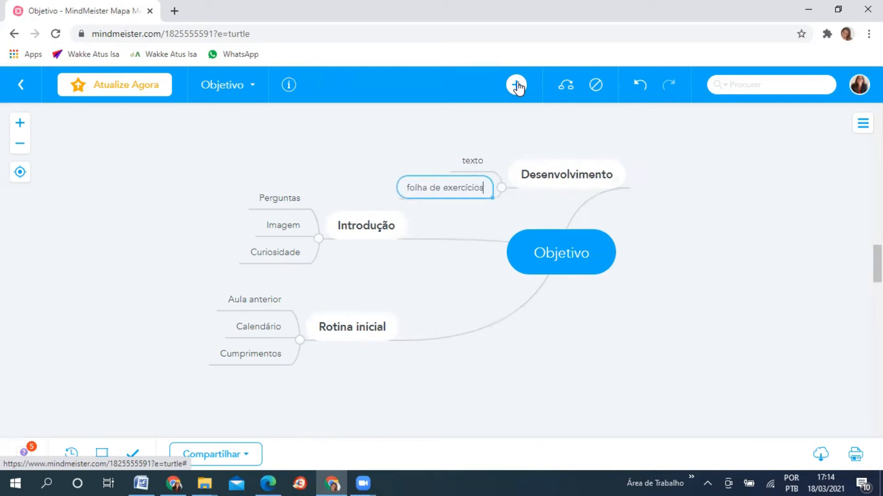
- Add the subtopics "Página do livro" and "caderno" to Desenvolvimento, below "folha de exercícios"
key("Return")
type("P")
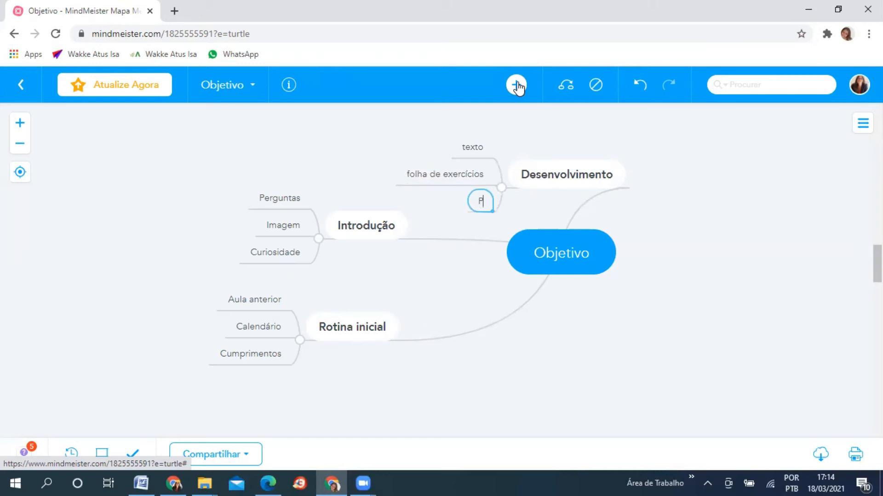
type("ágina do livro")
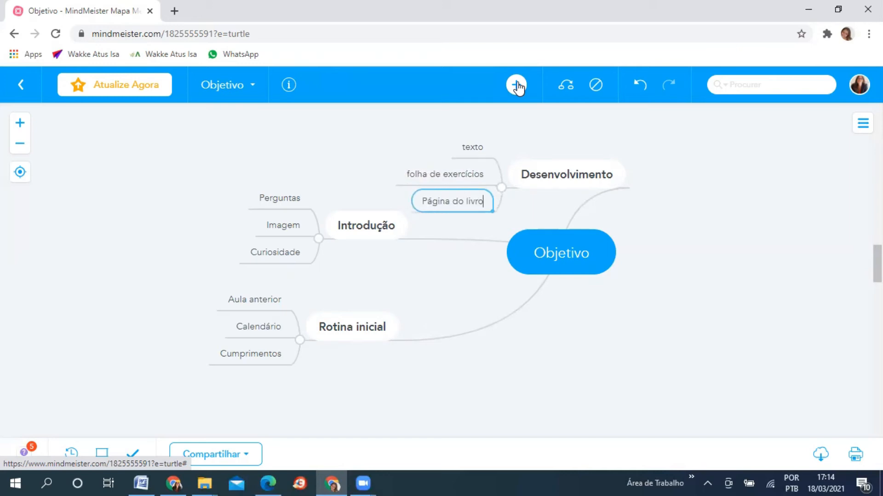
key("Return")
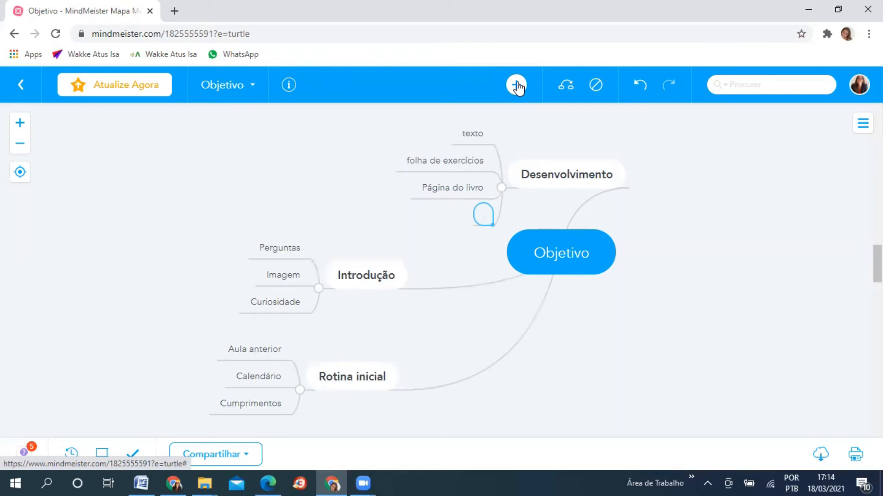
type("caderno")
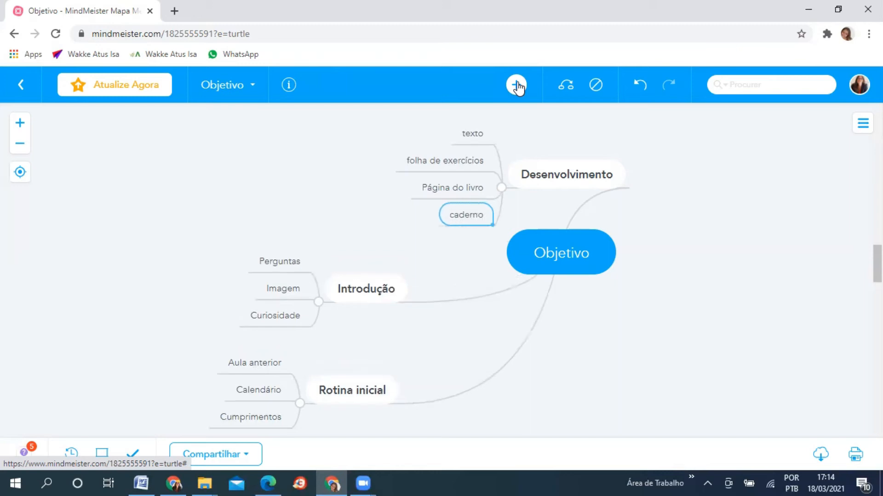
- Add the subtopics "jogo" and "quizz" to Desenvolvimento, below "caderno"
key("Return")
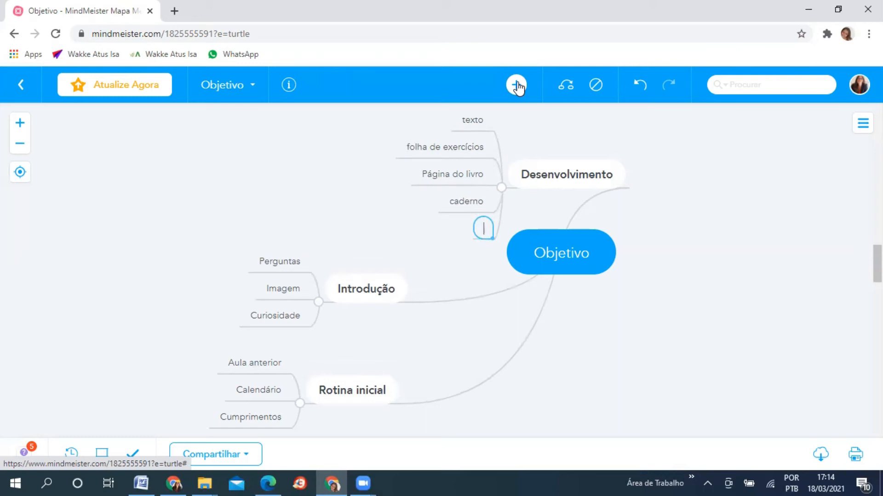
type("jogo")
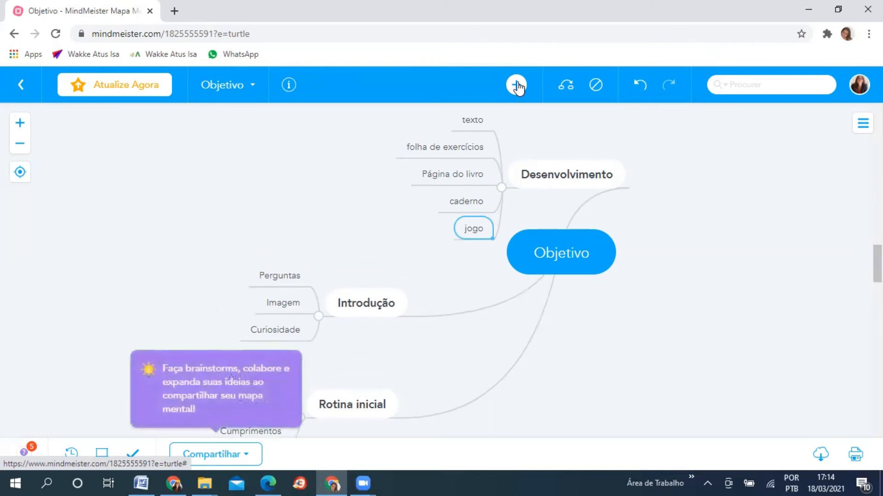
key("Return")
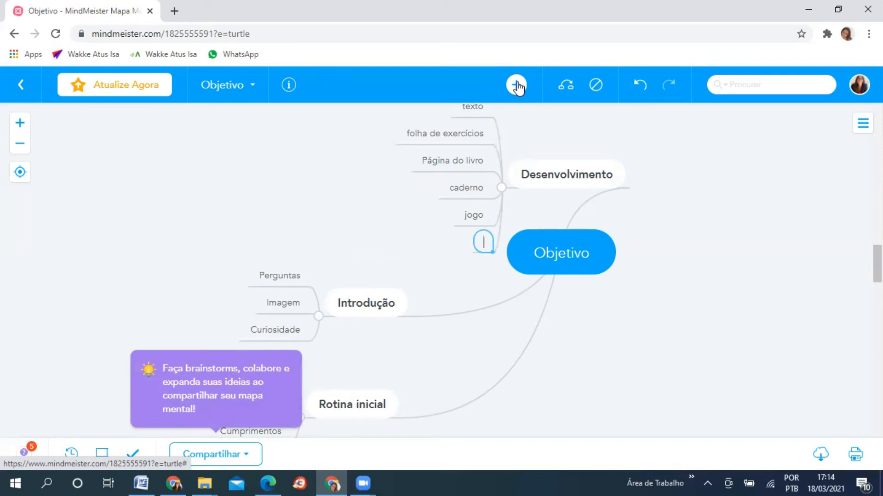
type("quizz")
key("Return")
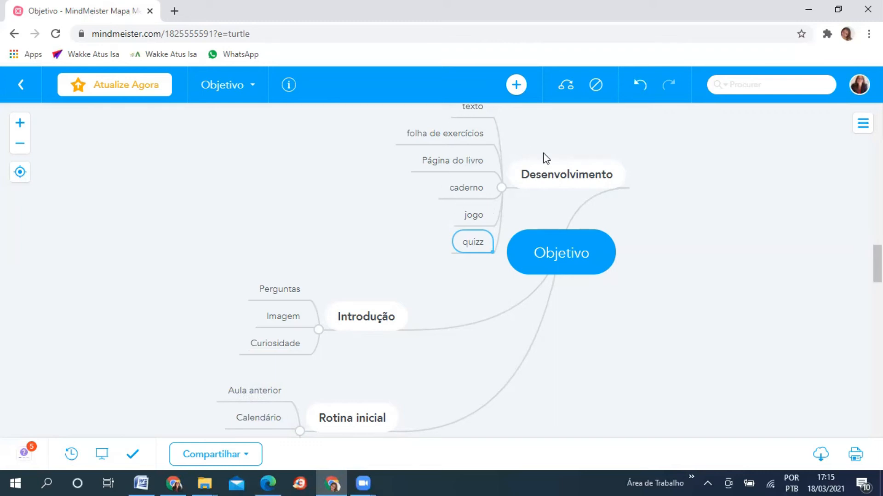
- Add a subtopic named "Teórica" to Desenvolvimento and move Página do livro, texto and caderno under it
left_click(553, 170)
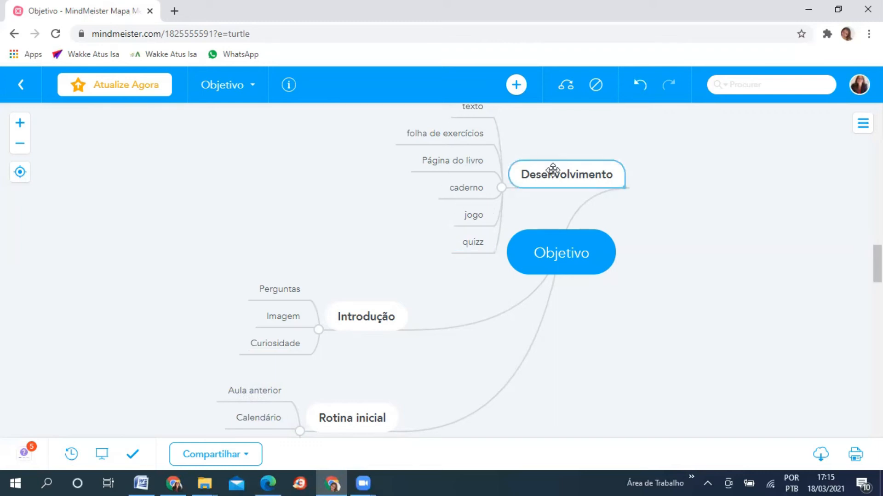
left_click(515, 86)
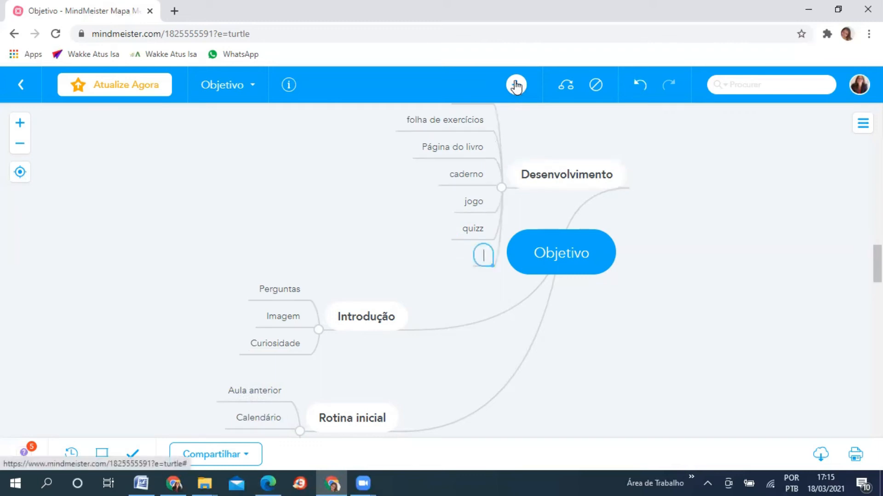
type("Teórica")
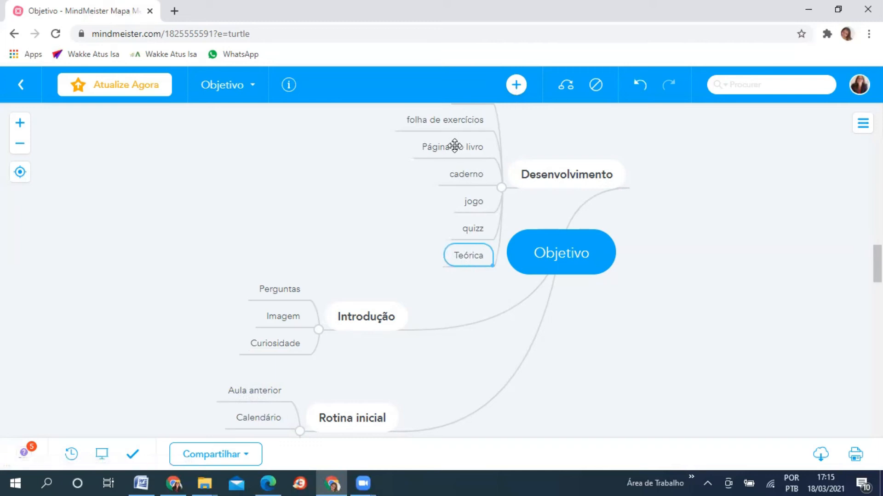
left_click_drag(455, 139, 424, 250)
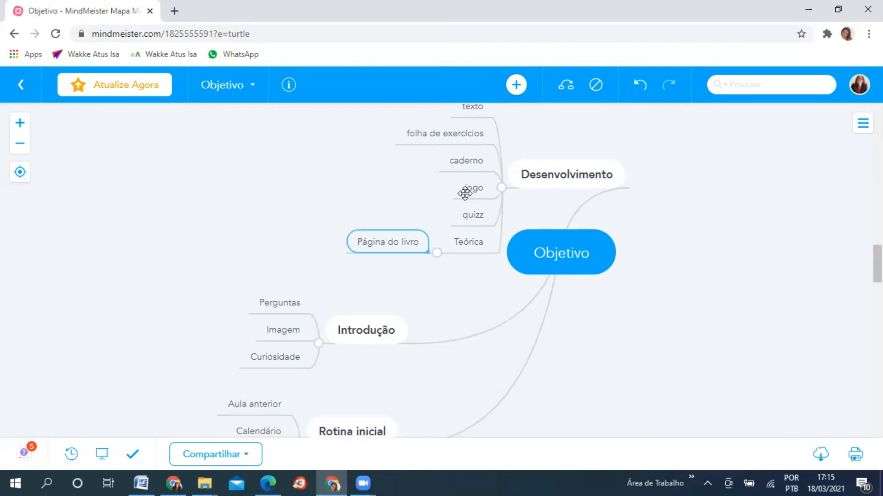
left_click_drag(472, 107, 399, 255)
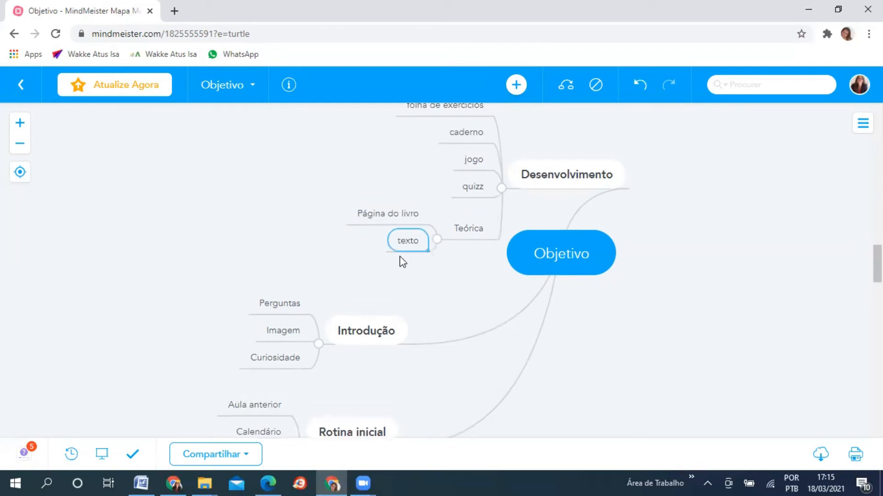
left_click_drag(445, 128, 394, 262)
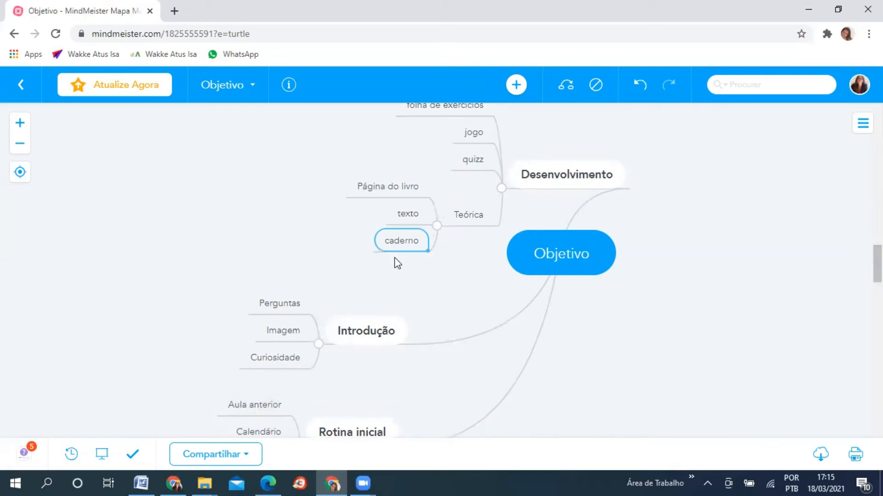
- Add a subtopic named "Prática" to the Desenvolvimento topic, below Teórica
left_click(531, 174)
left_click(517, 87)
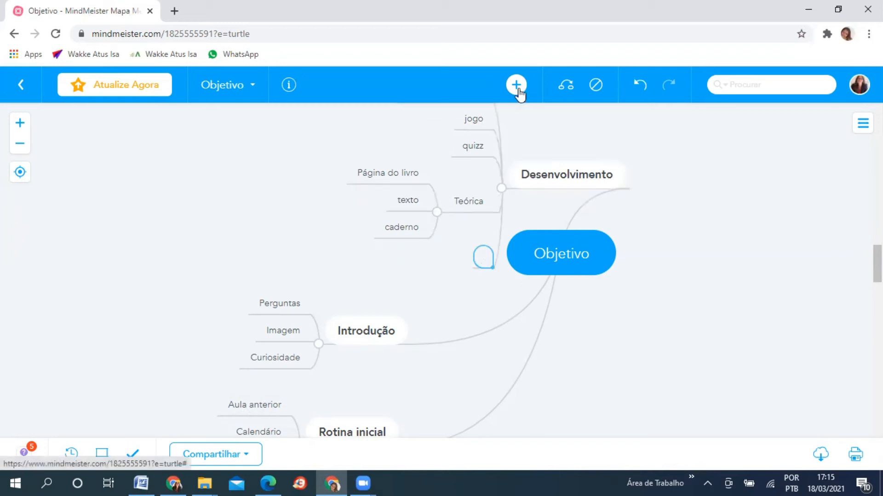
type("P´ratica")
key("BackSpace")
key("BackSpace")
key("BackSpace")
key("BackSpace")
key("BackSpace")
key("BackSpace")
key("BackSpace")
type("rática")
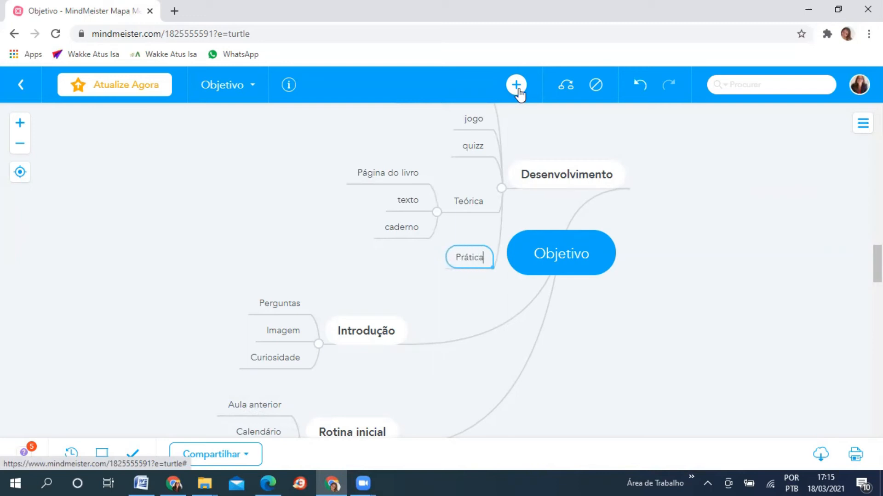
key("Return")
- Move jogo, quizz and folha de exercícios under Prática, with folha de exercícios placed between jogo and quizz
left_click_drag(466, 121, 455, 255)
left_click_drag(471, 131, 463, 245)
left_click_drag(457, 105, 420, 191)
left_click_drag(433, 251, 391, 221)
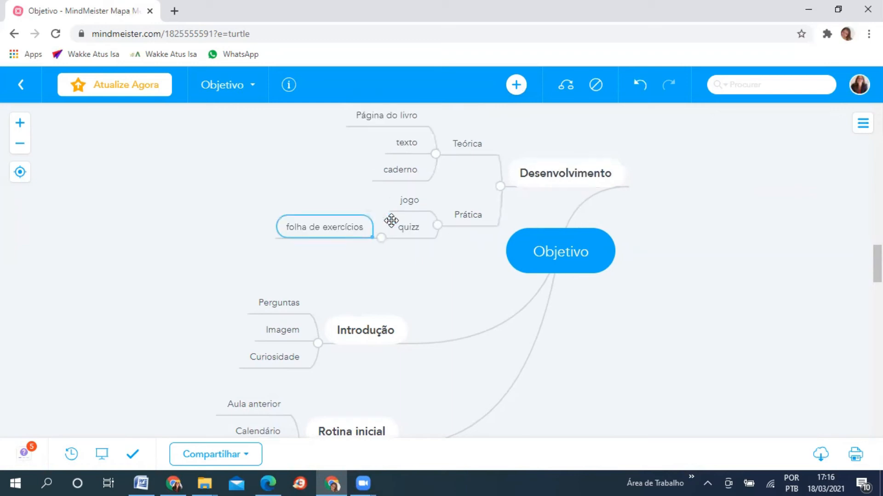
left_click_drag(322, 232, 412, 222)
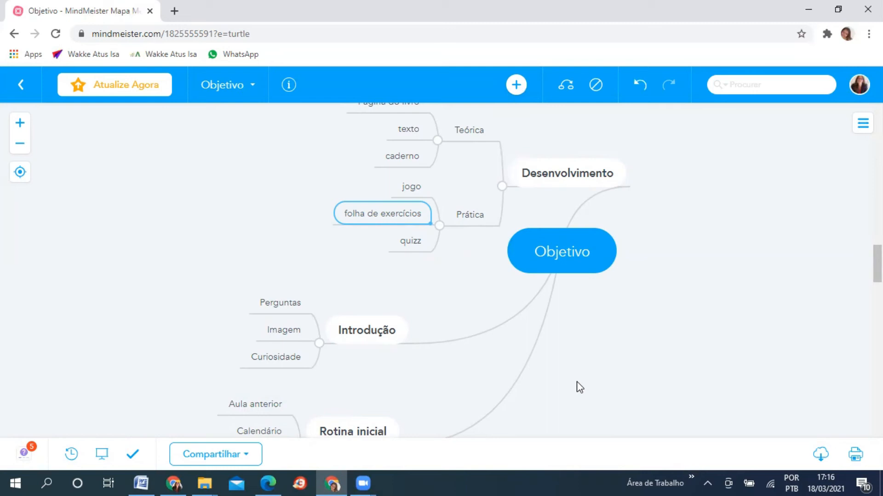
- Move the Desenvolvimento branch to the upper right of Objetivo and raise the Introdução and Rotina inicial branches on the opposite side
left_click_drag(619, 170, 666, 188)
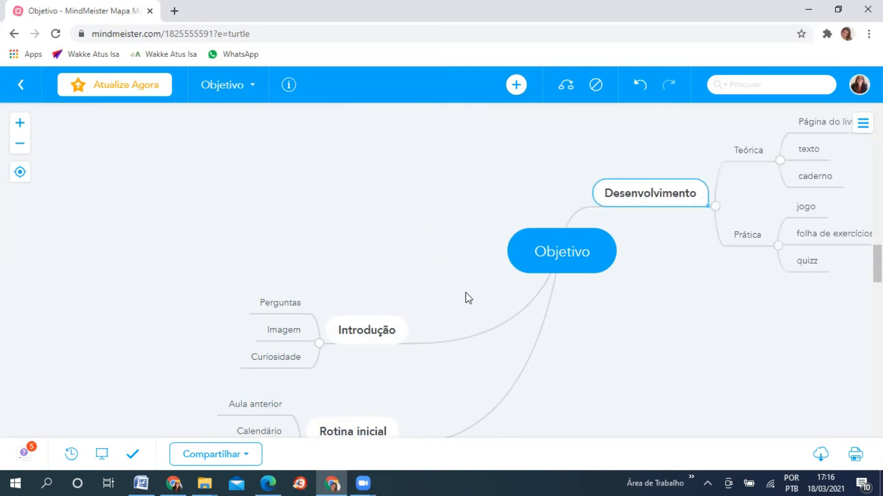
left_click_drag(366, 326, 359, 206)
scroll(347, 395, "down", 5)
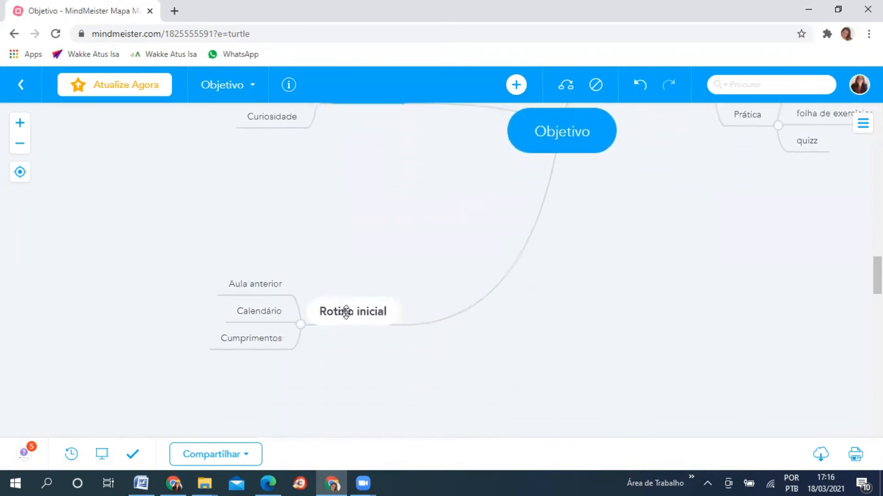
right_click(342, 322)
left_click_drag(348, 288, 341, 204)
left_click(20, 172)
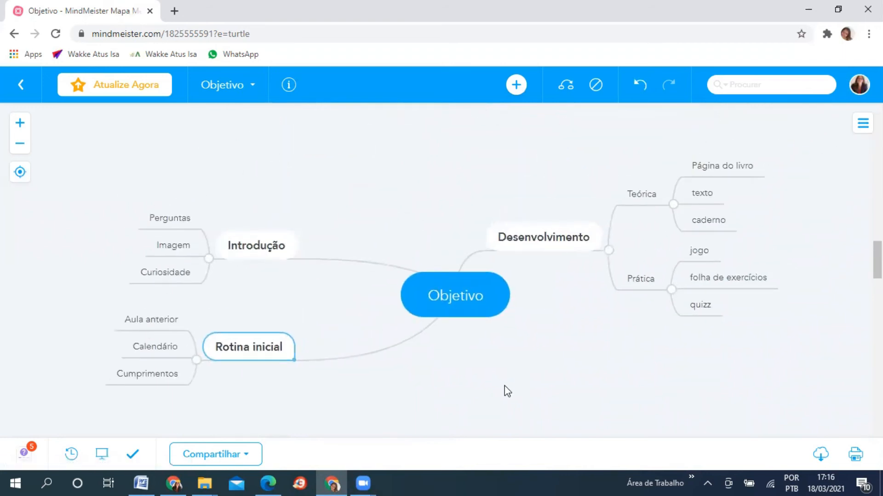
left_click_drag(546, 233, 557, 215)
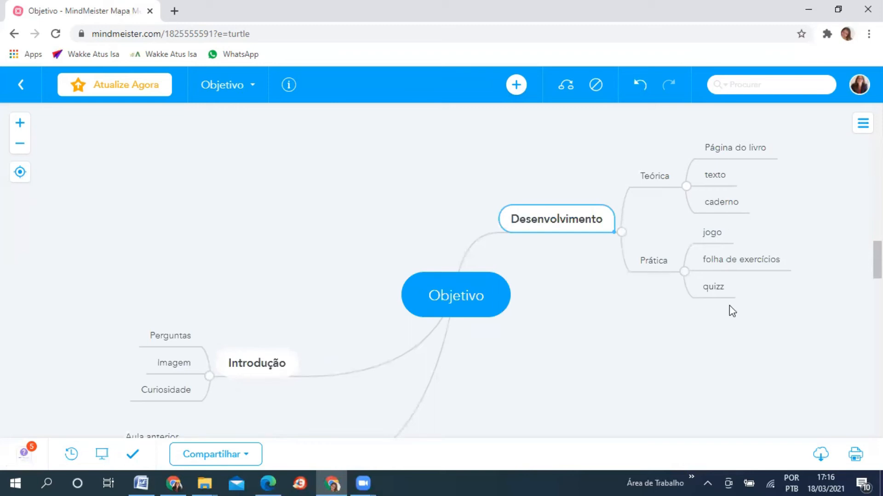
left_click(494, 314)
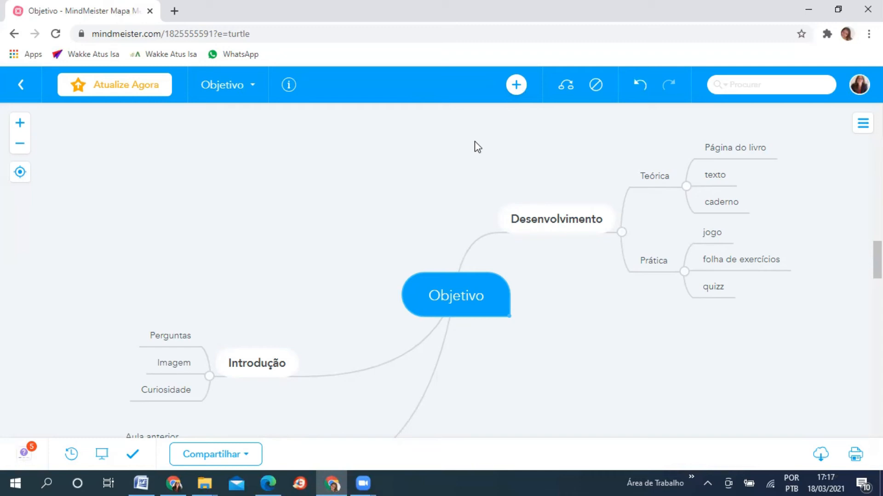
double_click(459, 283)
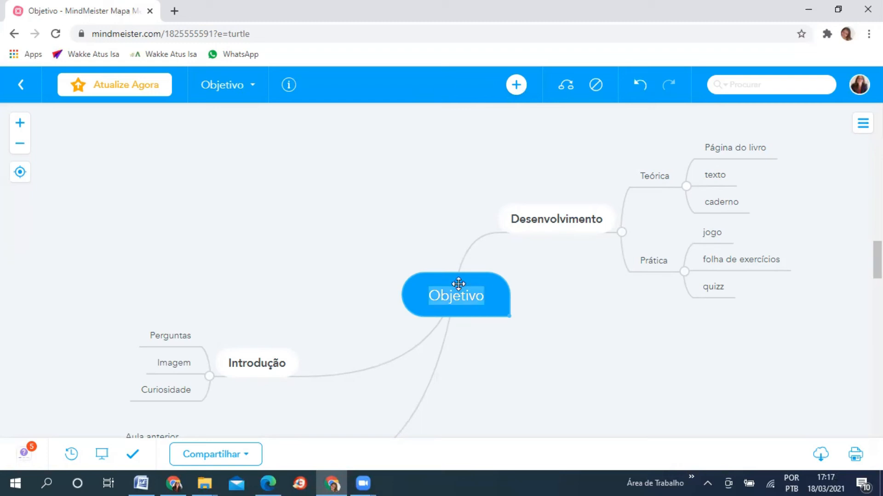
left_click(516, 85)
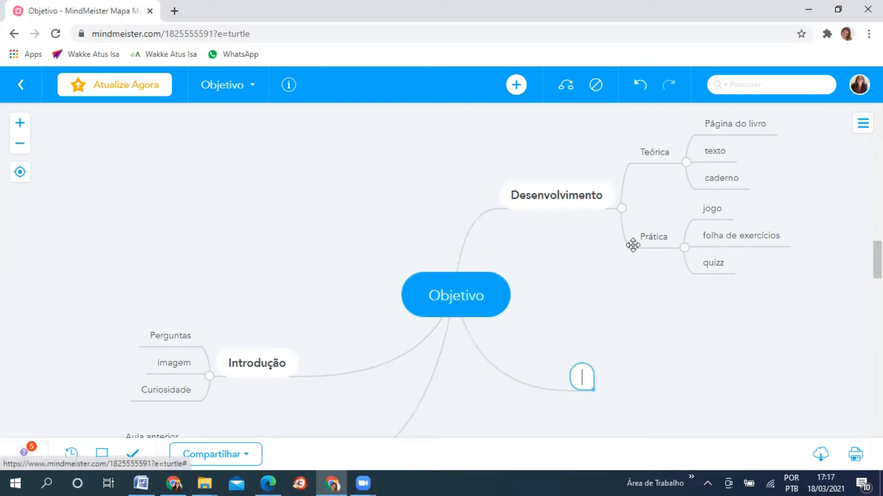
key("Escape")
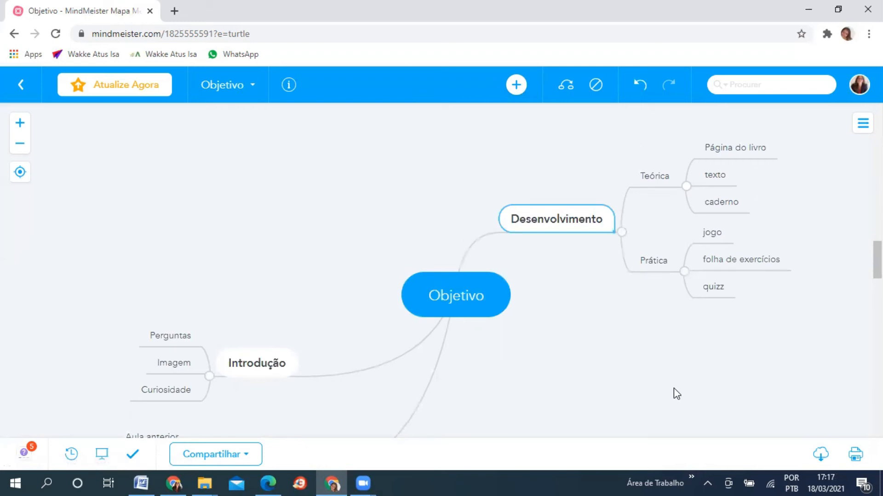
right_click(674, 388)
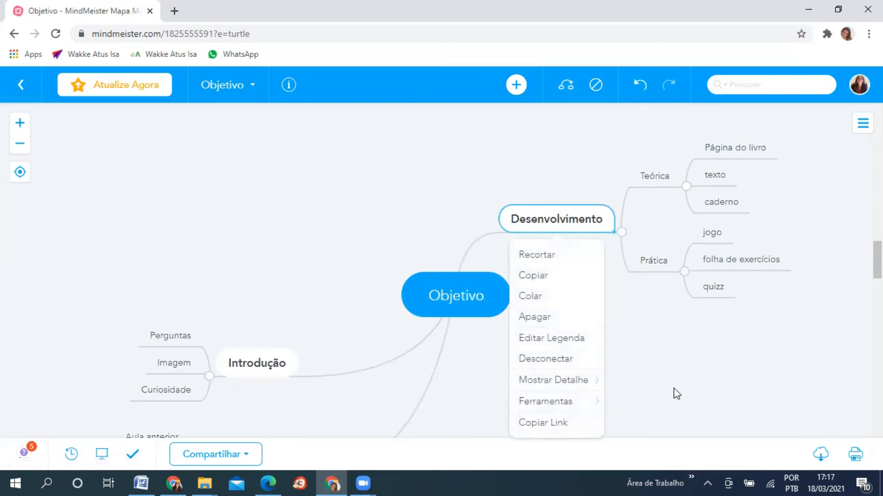
- Add a topic named "Fechamento" to the central Objetivo topic
left_click(491, 307)
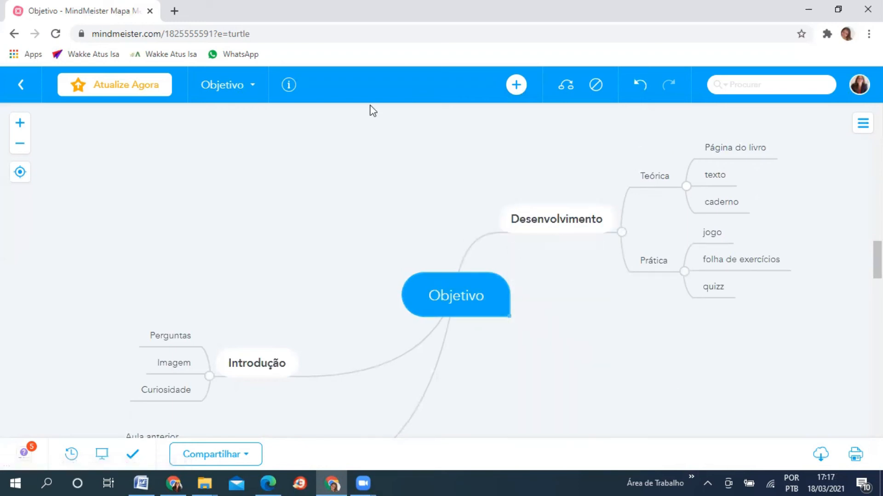
left_click(515, 86)
type("Fechamento")
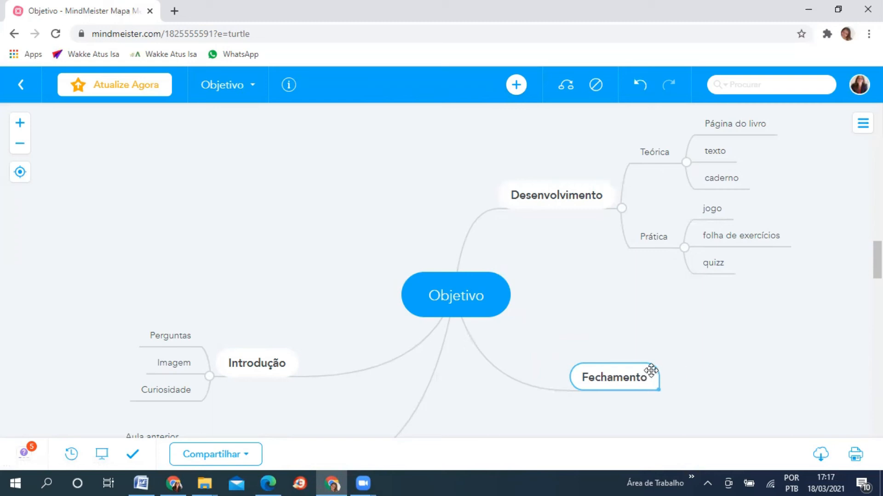
- Add two subtopics to the Fechamento topic, named "discussão" and "conclusões"
double_click(651, 371)
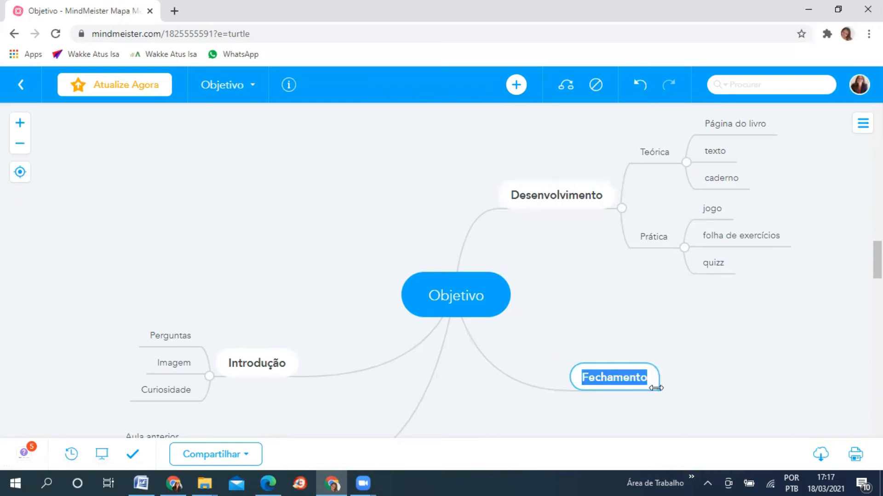
left_click(656, 389)
double_click(639, 383)
left_click(516, 87)
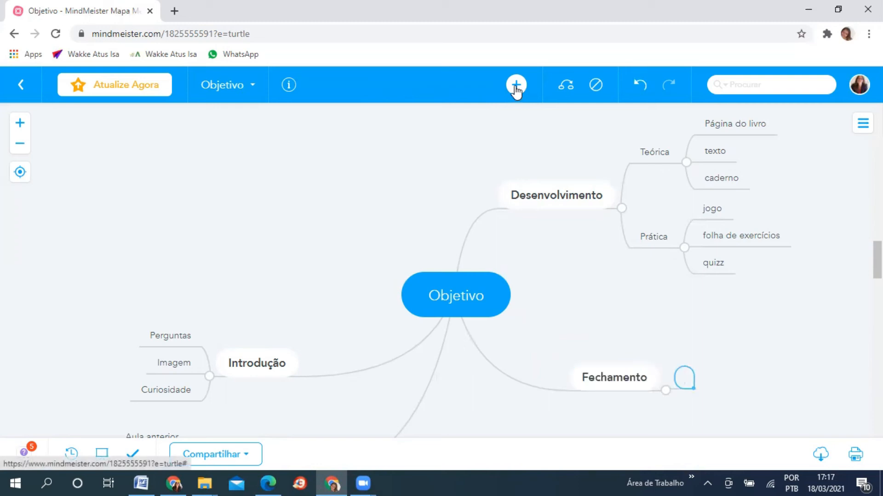
type("discussão")
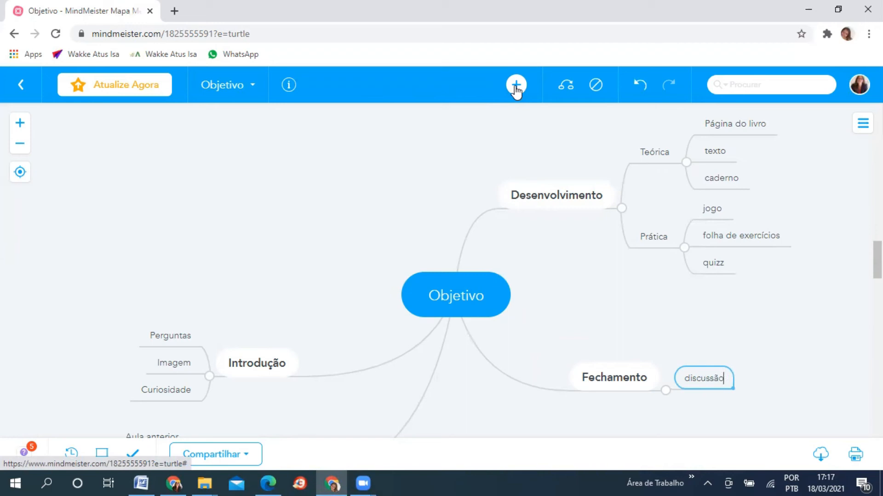
key("Return")
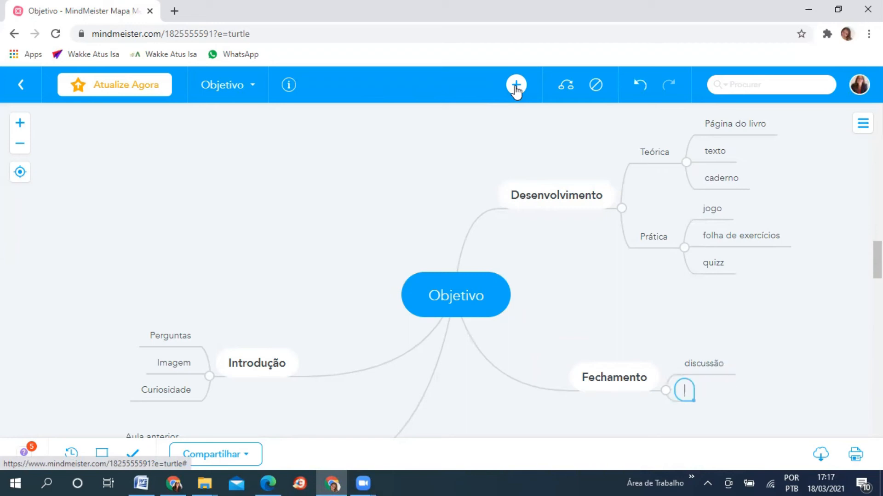
type("conclusão")
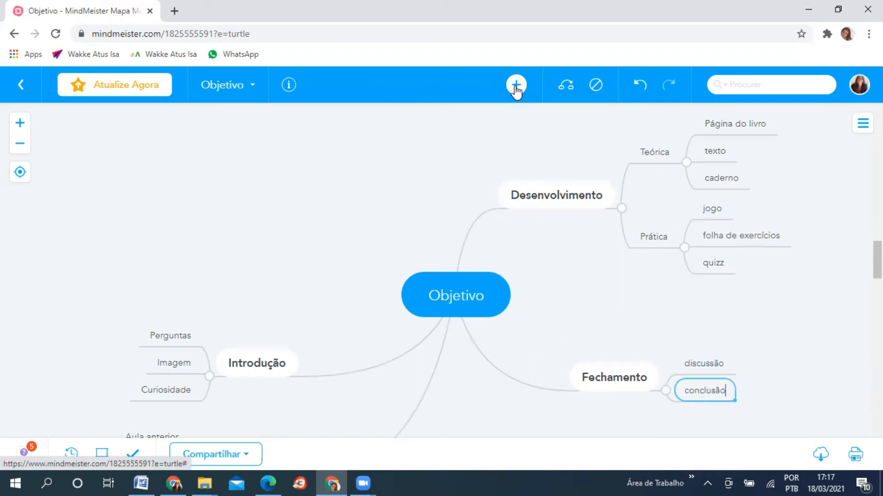
key("BackSpace")
key("BackSpace")
type("ões")
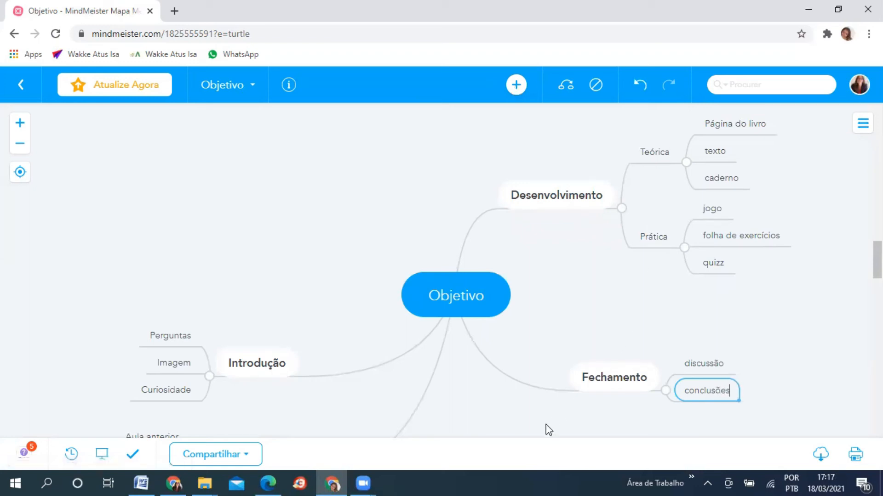
- Add a topic named "Rotina final" to the central Objetivo topic and place it below the Fechamento branch
left_click(434, 301)
left_click(515, 85)
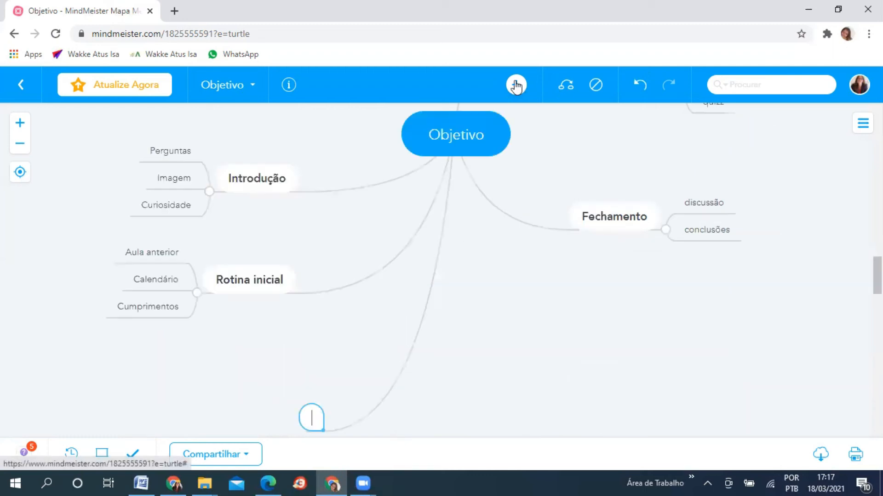
type("Rotina final")
key("Return")
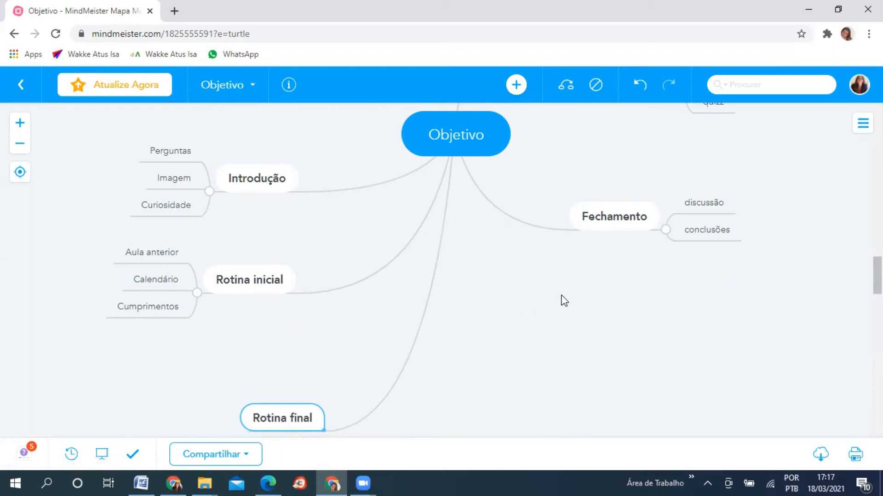
left_click_drag(298, 409, 591, 279)
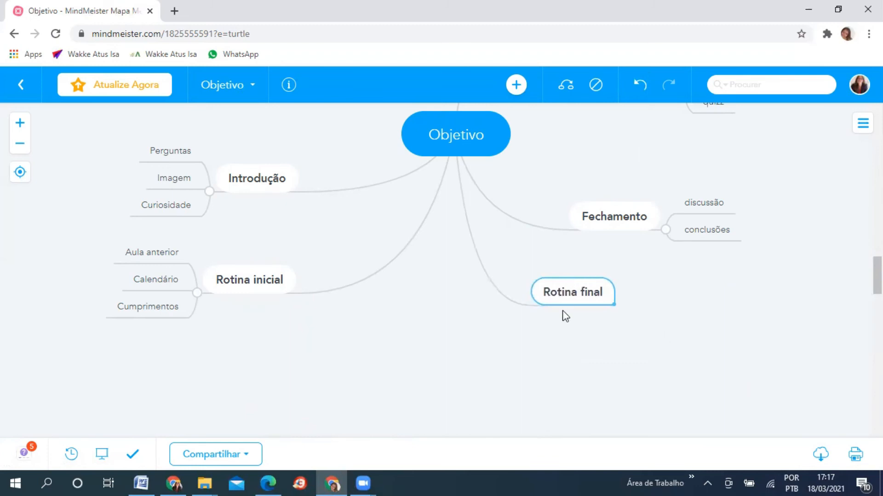
- Add three subtopics to the Rotina final topic: "Resumo", "Tarefa" and "Avisos"
double_click(562, 297)
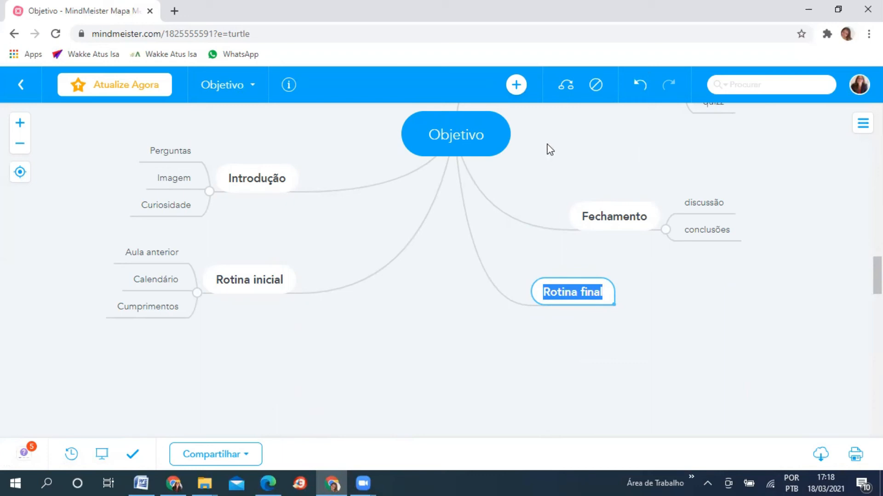
left_click(516, 86)
type("Resumo")
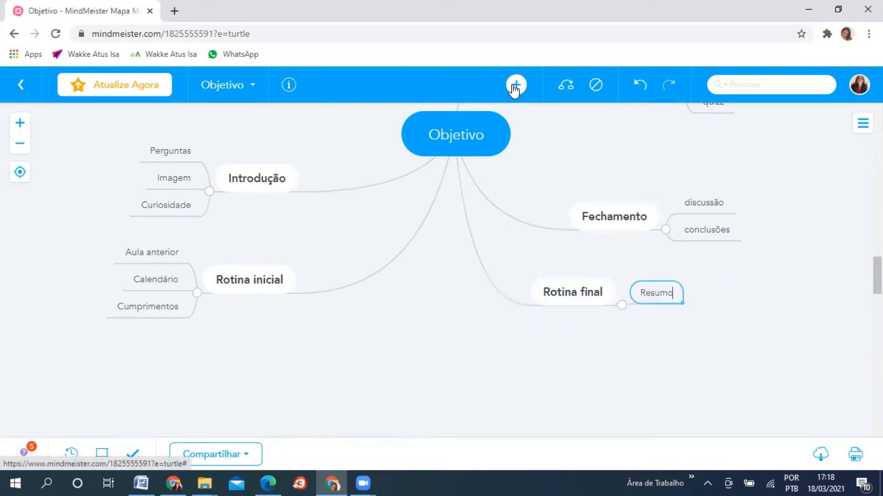
key("Return")
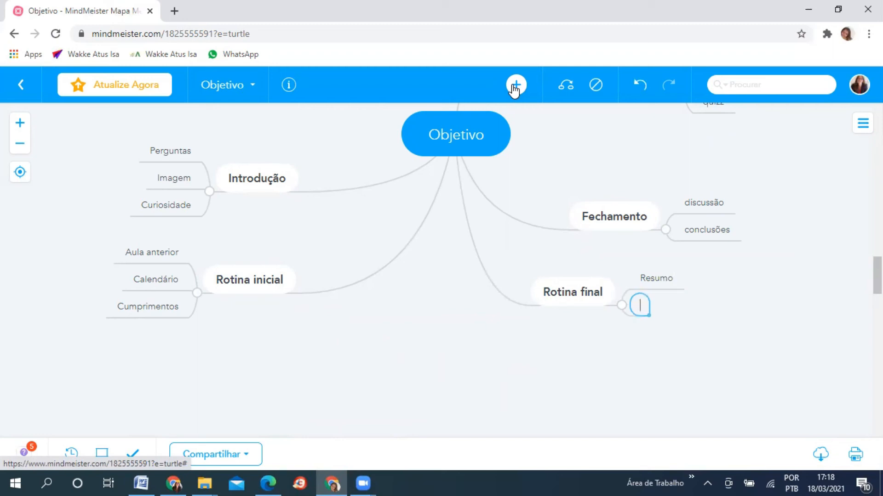
type("Tarefa")
key("Return")
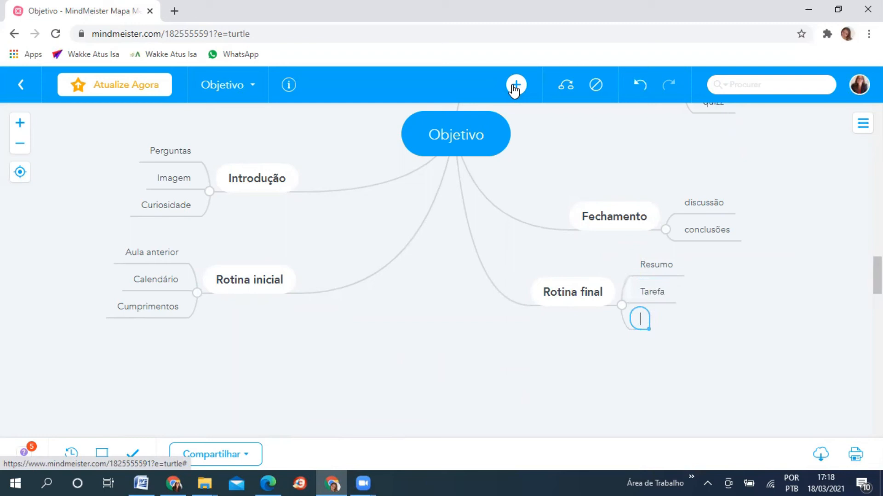
type("Avisos")
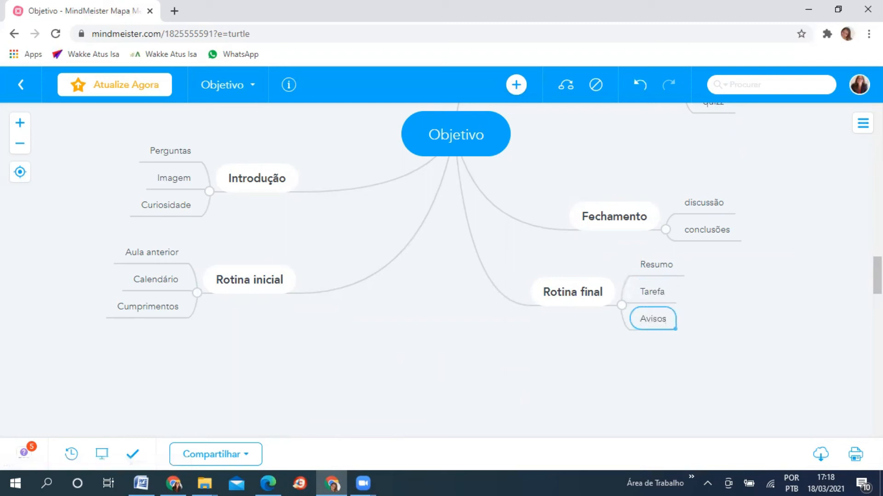
- Raise the Introdução branch to about the level of Objetivo and move the Rotina inicial branch up beneath it
scroll(494, 270, "up", 3)
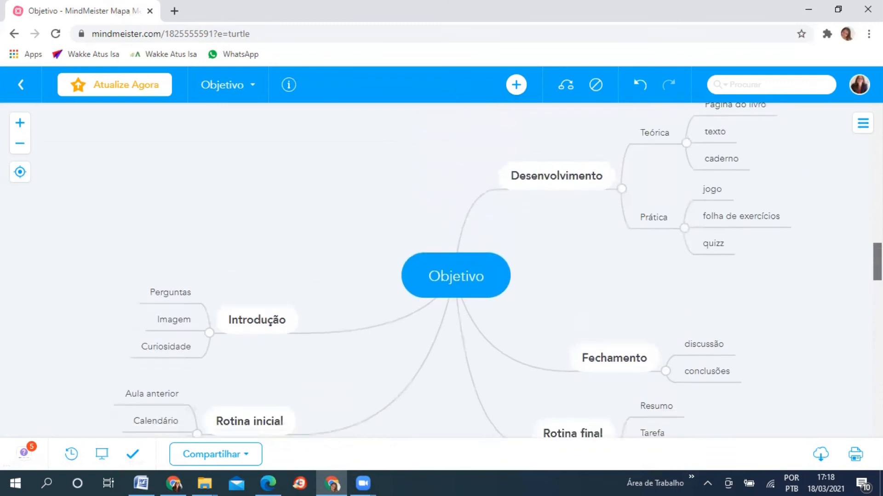
left_click(20, 144)
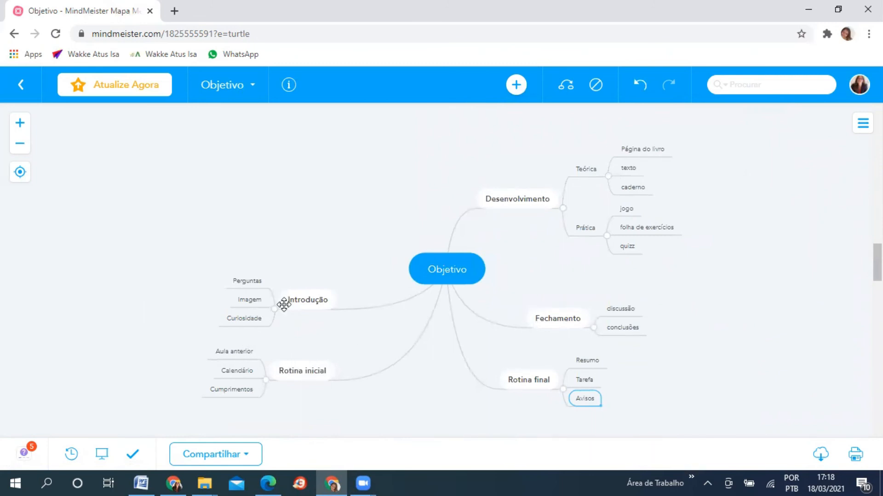
left_click_drag(279, 301, 293, 249)
left_click_drag(305, 364, 282, 320)
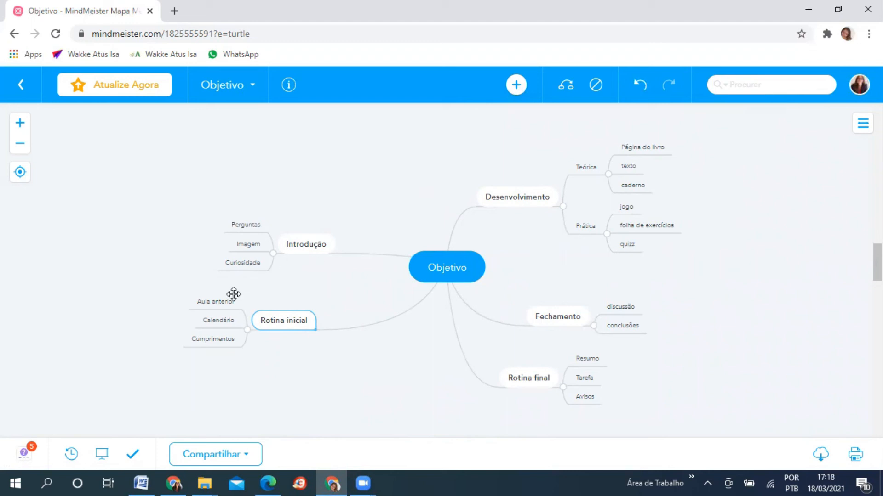
- Collapse the subtopics of Rotina inicial, Introdução, Desenvolvimento, Fechamento and Rotina final
left_click(249, 332)
left_click(273, 254)
left_click(563, 208)
left_click(592, 326)
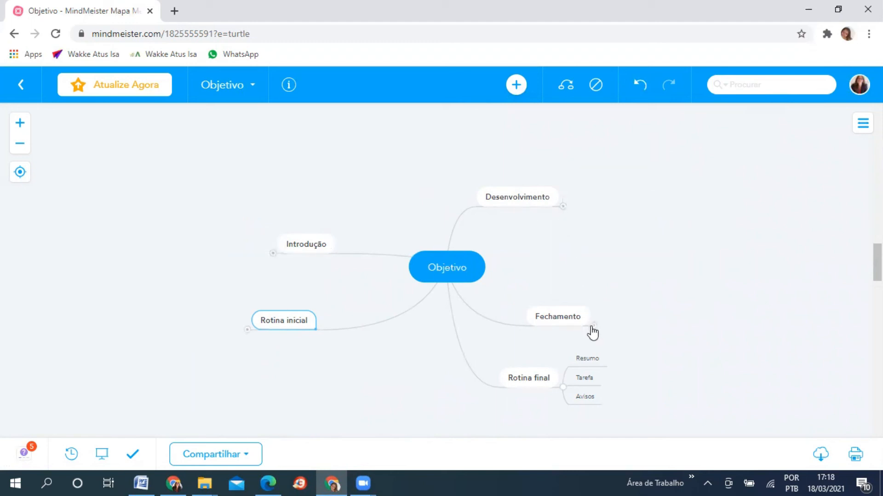
left_click(564, 389)
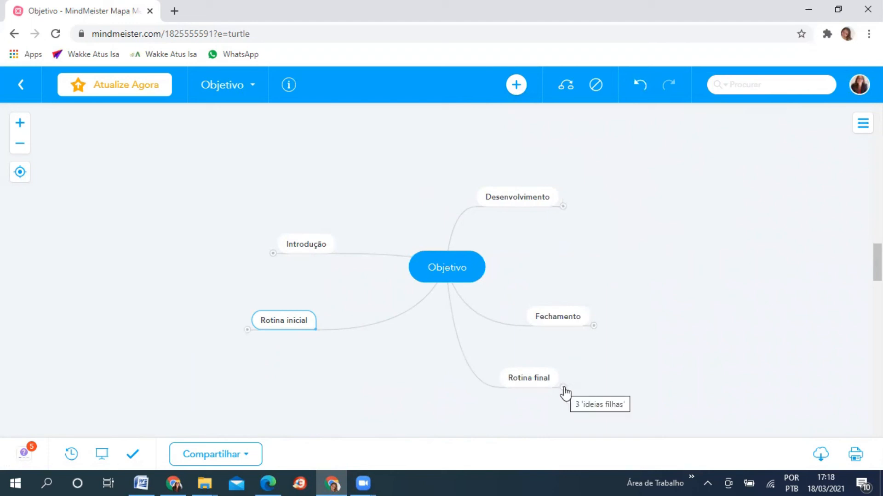
- Expand the subtopics of all five main branches again, from Rotina inicial through Rotina final
left_click(246, 330)
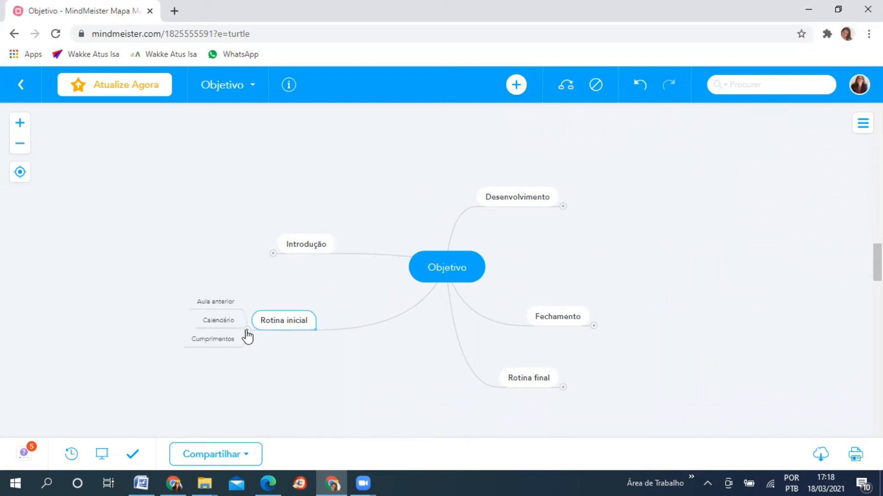
left_click(273, 254)
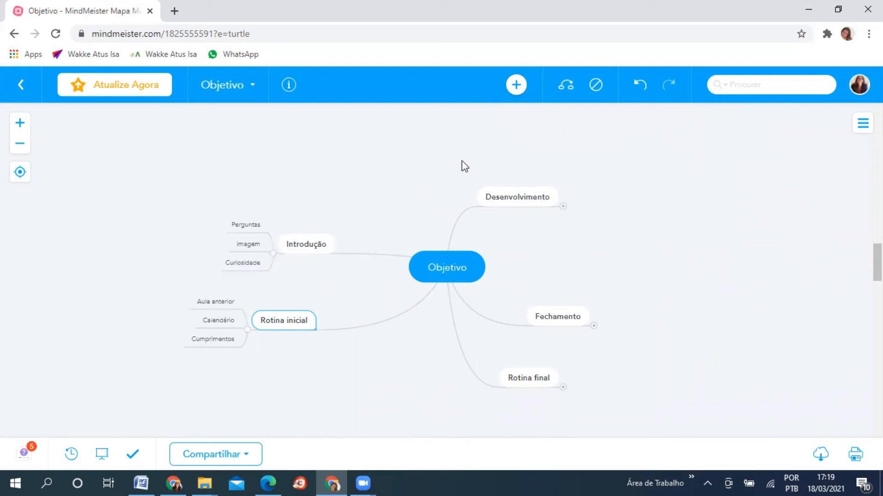
left_click(562, 208)
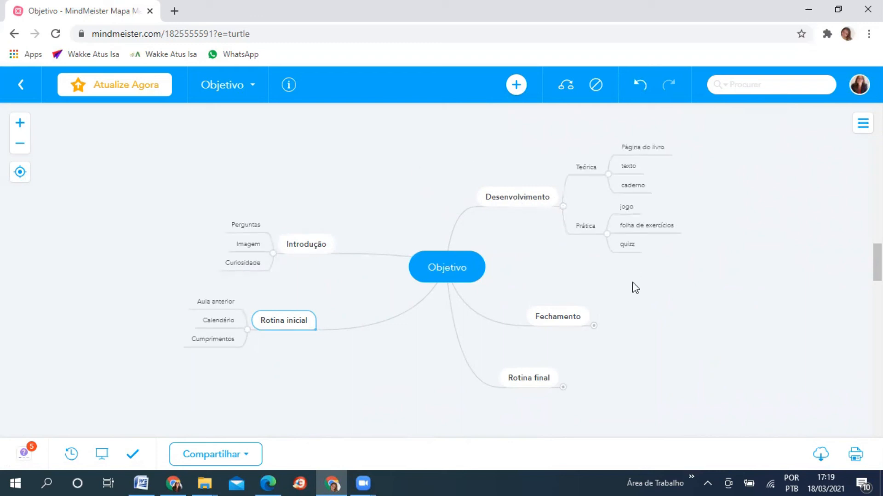
left_click(594, 326)
left_click(562, 388)
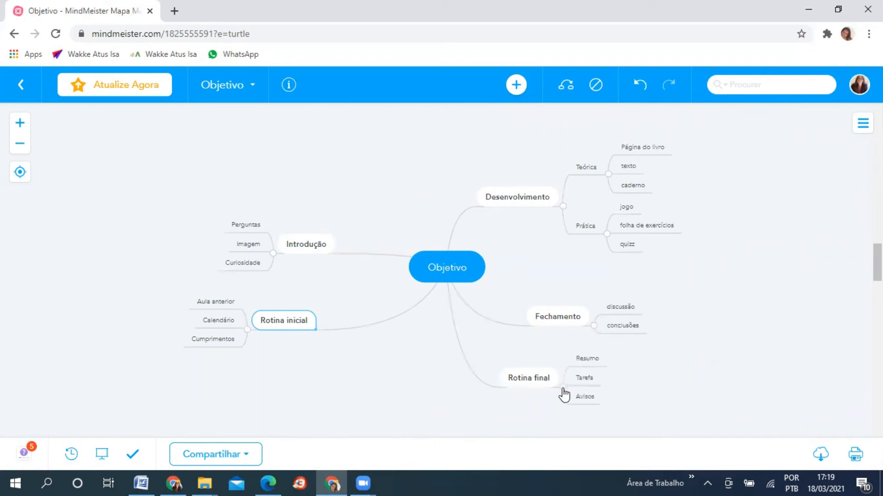